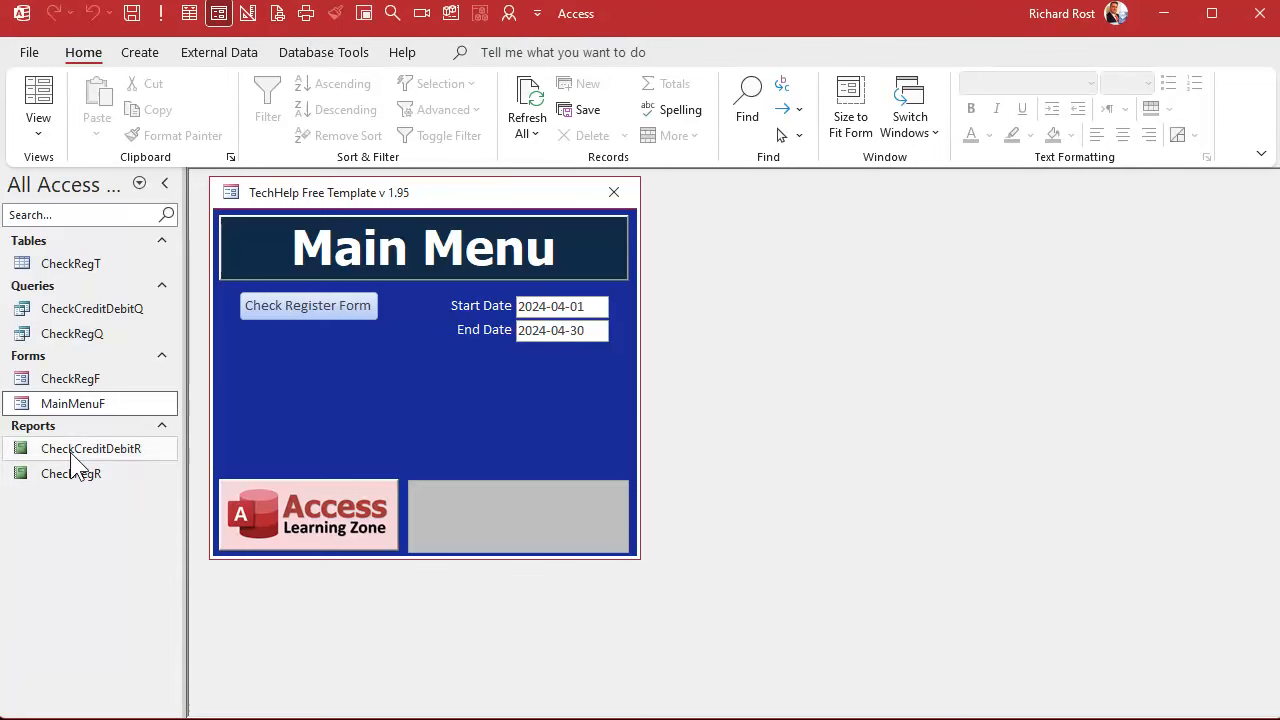
# View the CheckCreditDebitR report in print preview and close it
pyautogui.click(100, 449)
pyautogui.rightClick(118, 450)
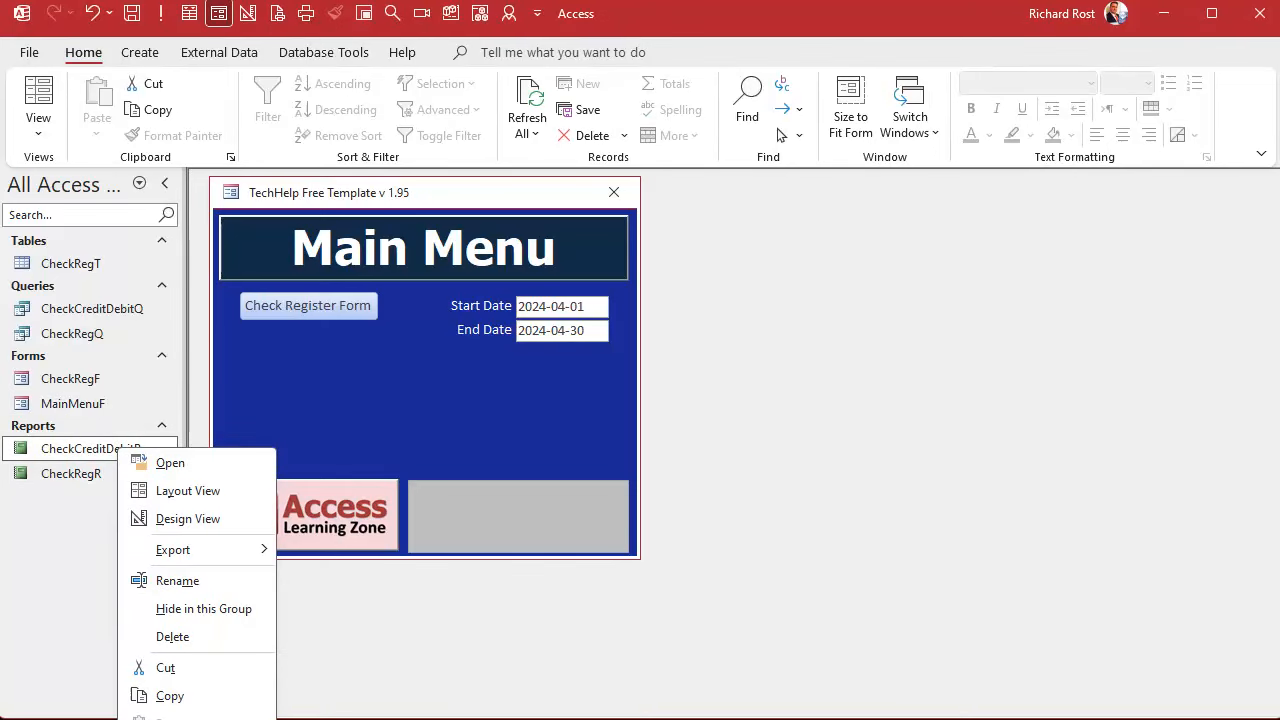
pyautogui.click(190, 719)
pyautogui.click(461, 295)
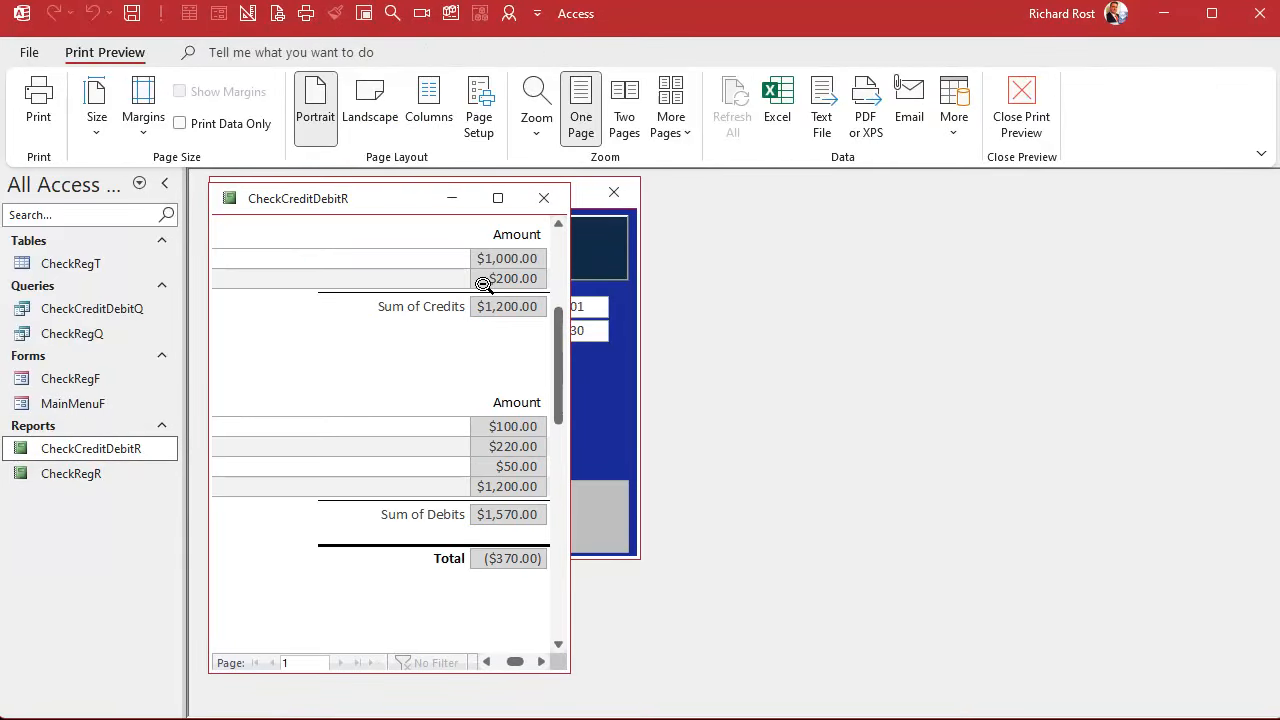
pyautogui.click(543, 198)
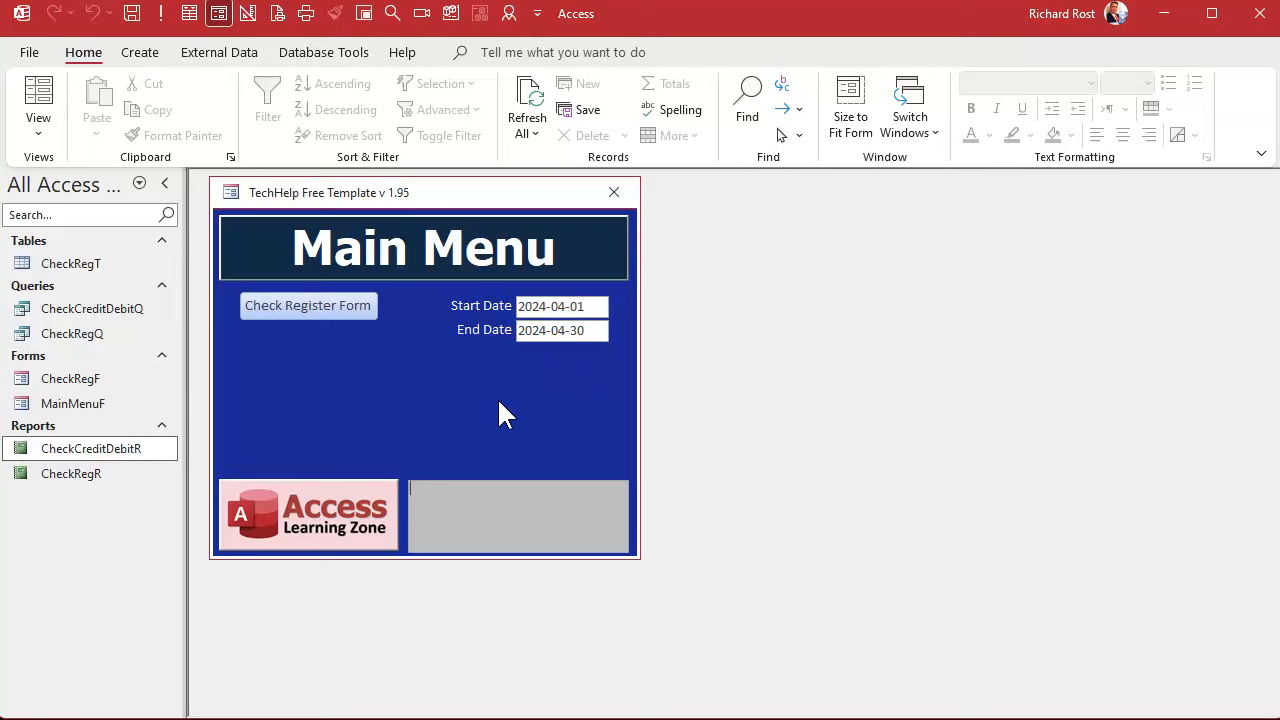
# Open the CheckRegT table and widen its ChkDate column to fit the contents
pyautogui.click(100, 310)
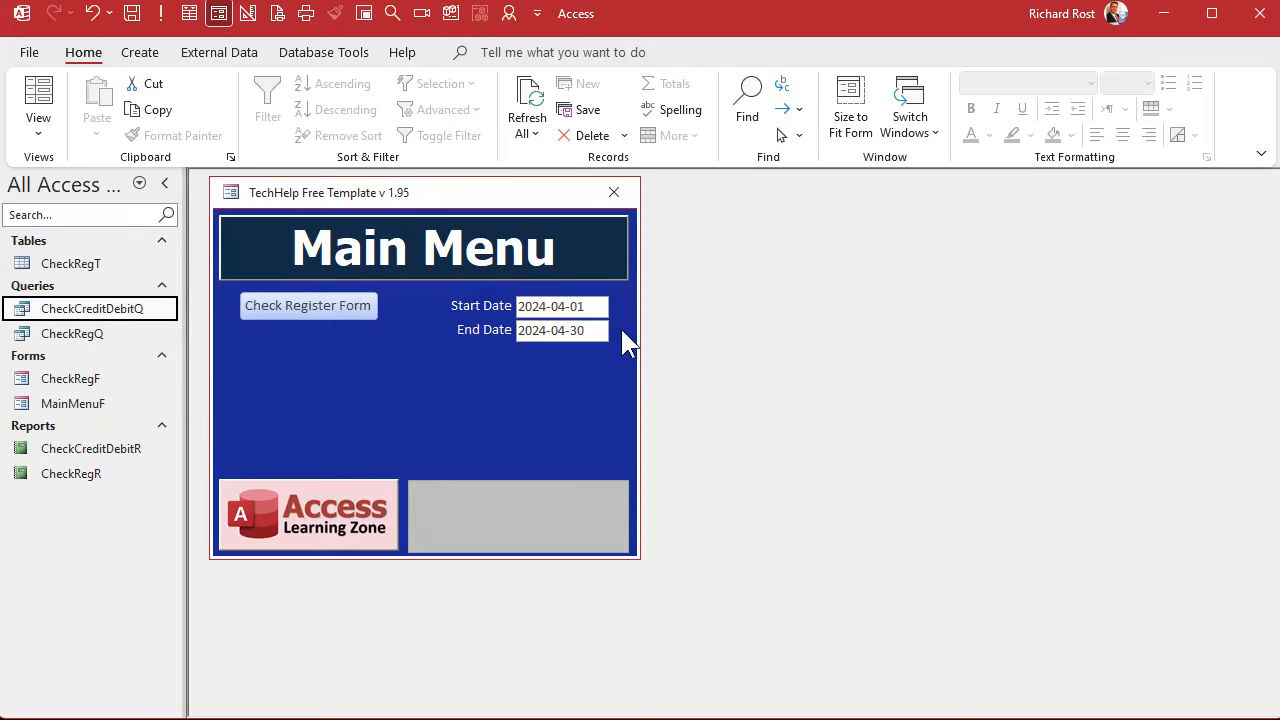
pyautogui.doubleClick(80, 266)
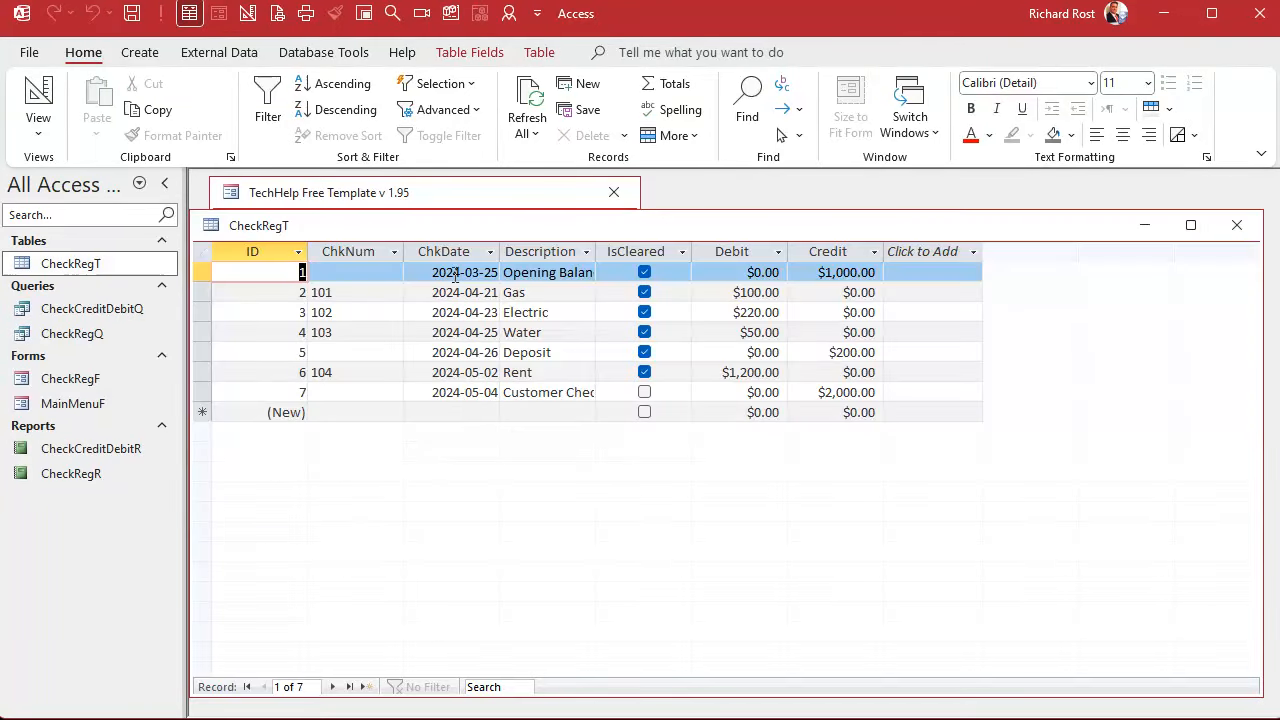
pyautogui.doubleClick(498, 252)
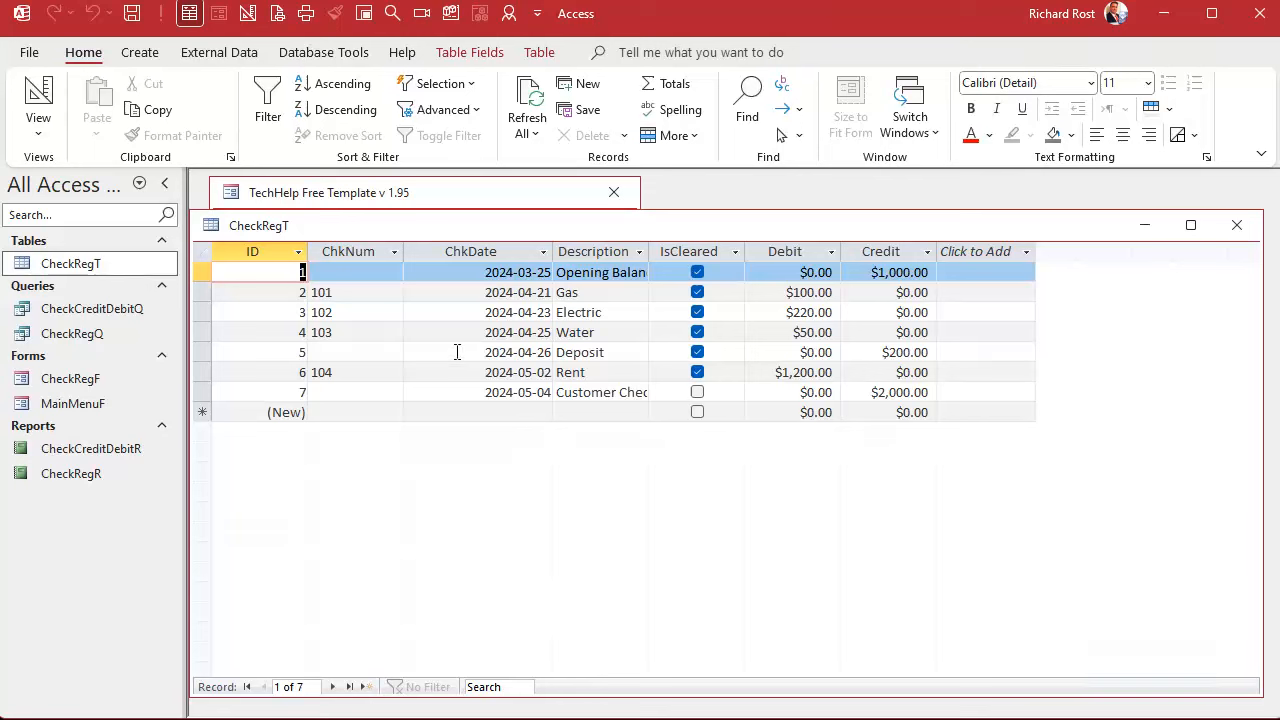
# Try adding the time 6pm to the ChkDate of the last record, and remove it again
pyautogui.click(497, 394)
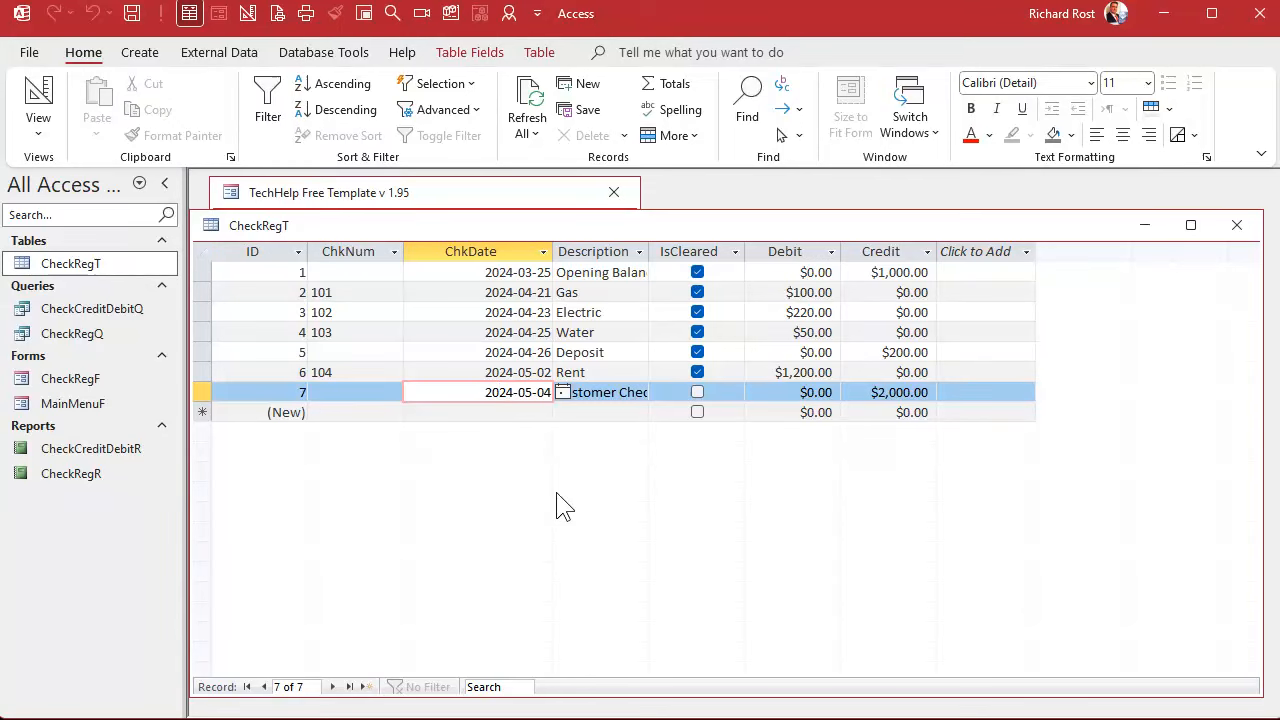
pyautogui.write('6pm')
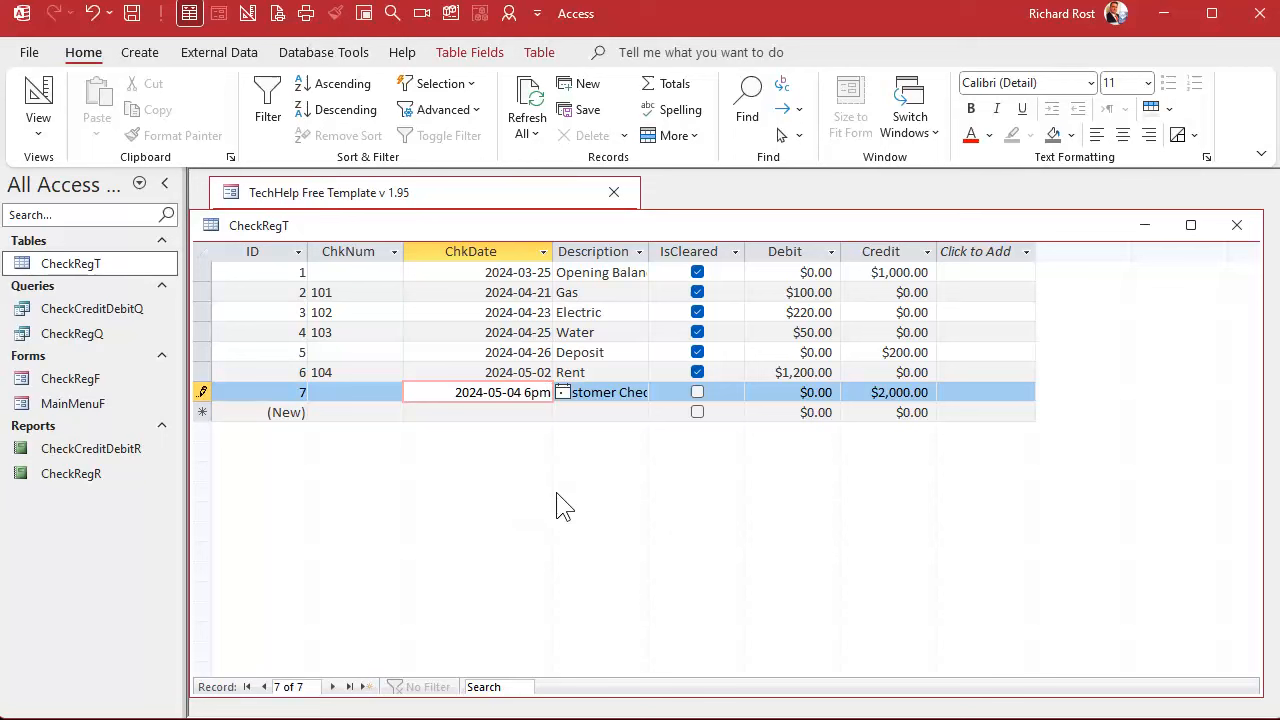
pyautogui.press('BackSpace')
pyautogui.press('BackSpace')
pyautogui.press('BackSpace')
pyautogui.press('BackSpace')
pyautogui.press('Down')
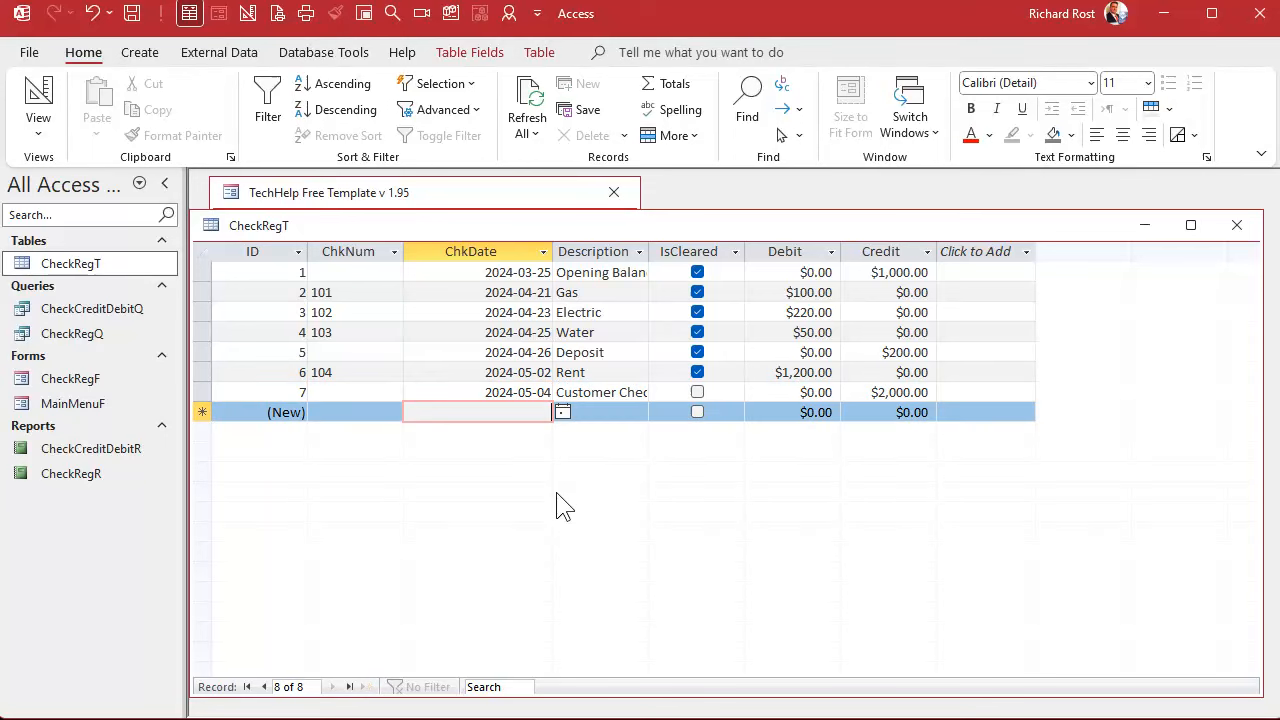
# Select the ChkDate column and close the CheckRegT table
pyautogui.click(517, 256)
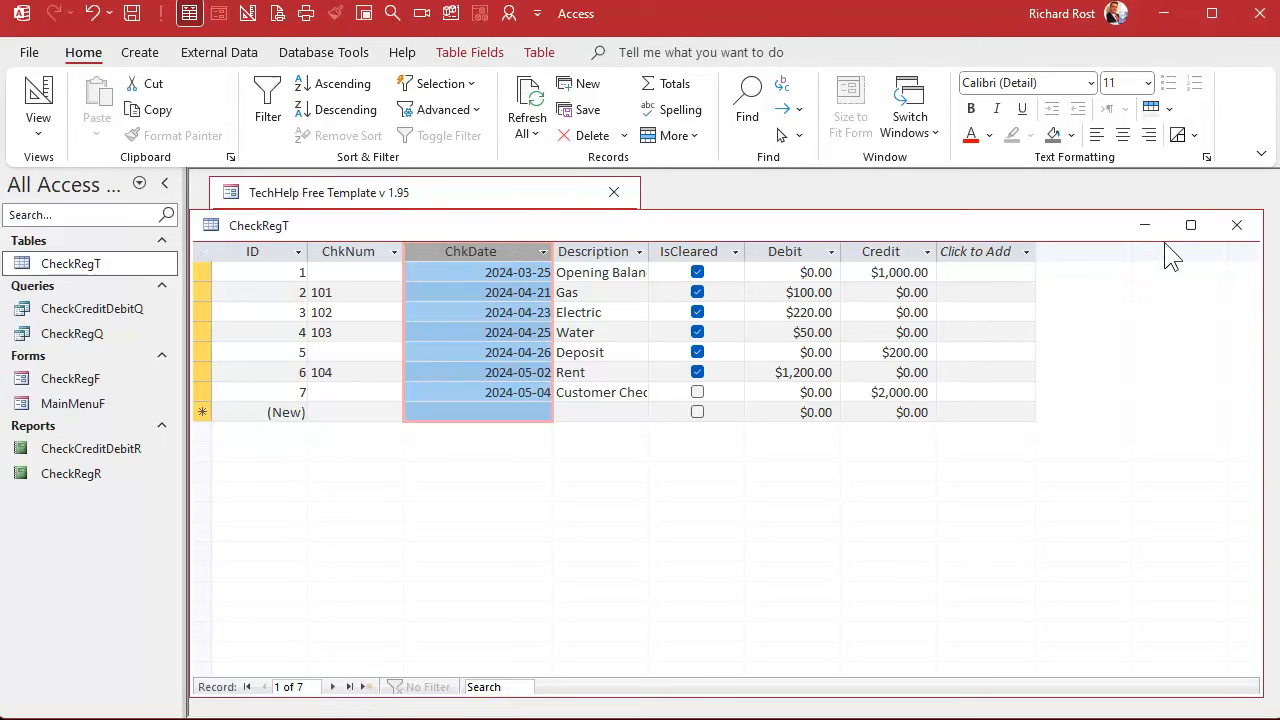
pyautogui.click(1237, 225)
pyautogui.click(677, 461)
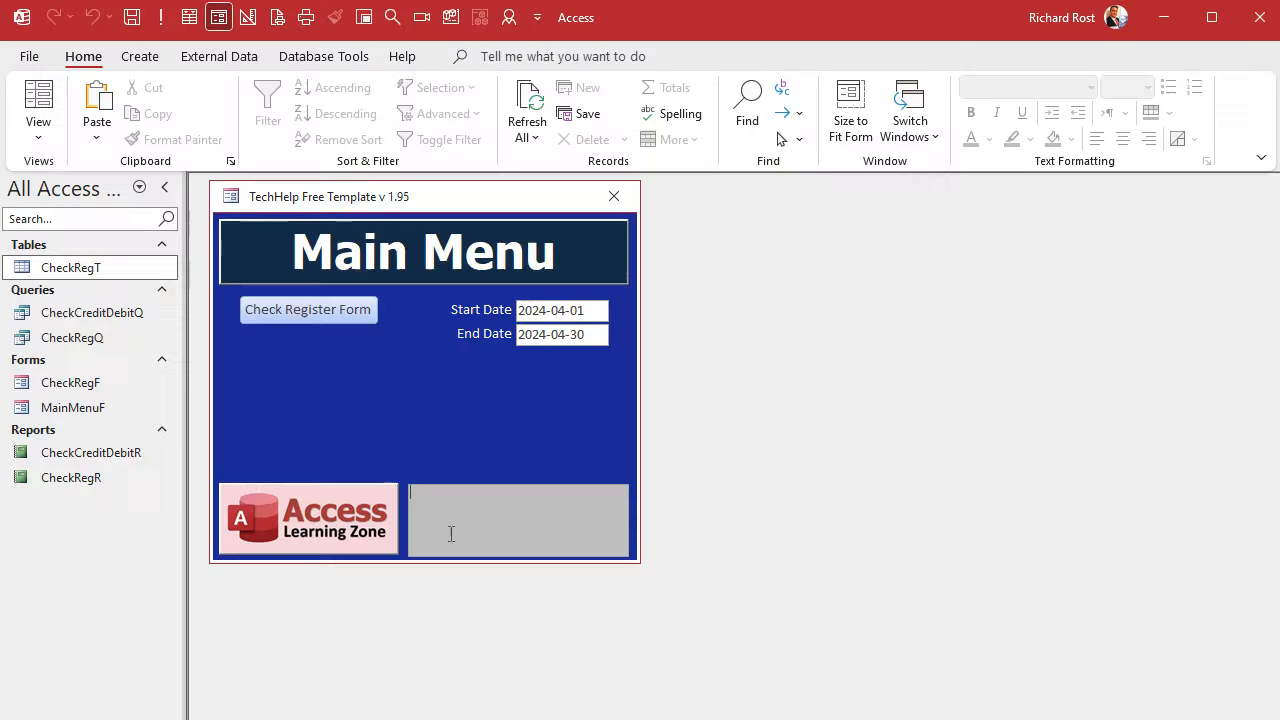
# Open the CheckCreditDebitQ query in Design view and add the ChkDate field without showing it in the output
pyautogui.click(95, 314)
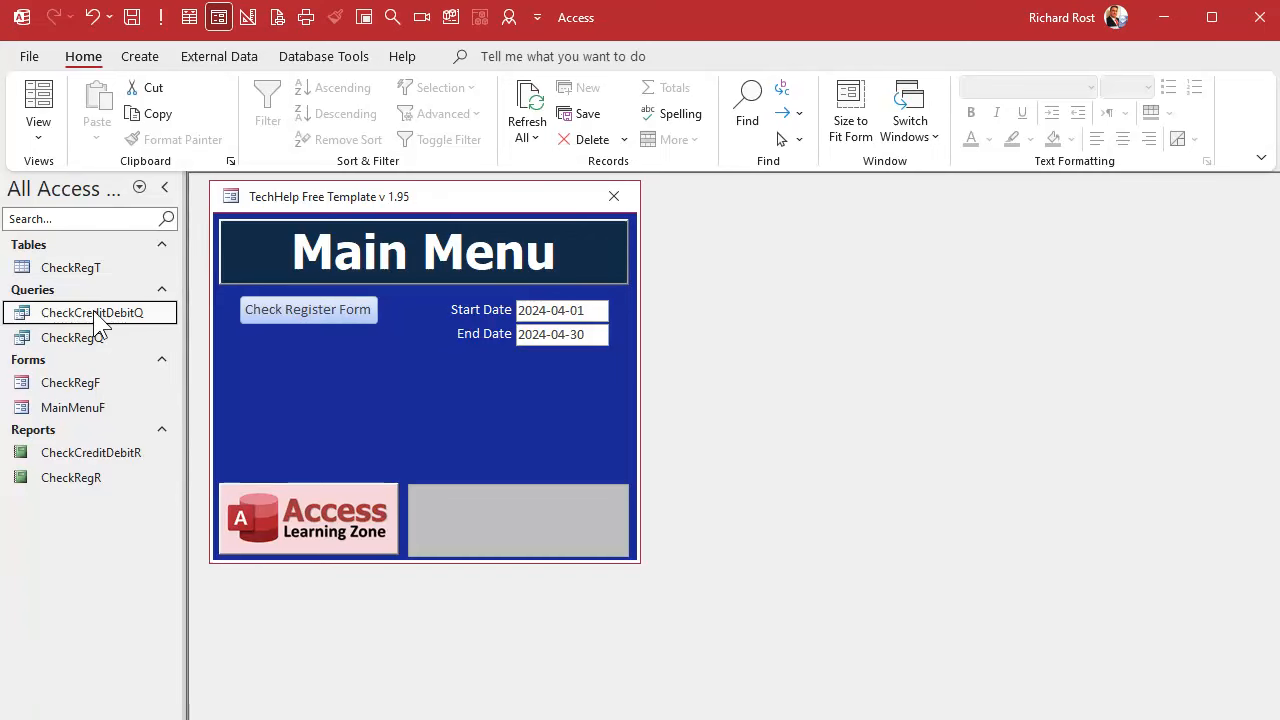
pyautogui.rightClick(97, 318)
pyautogui.click(150, 350)
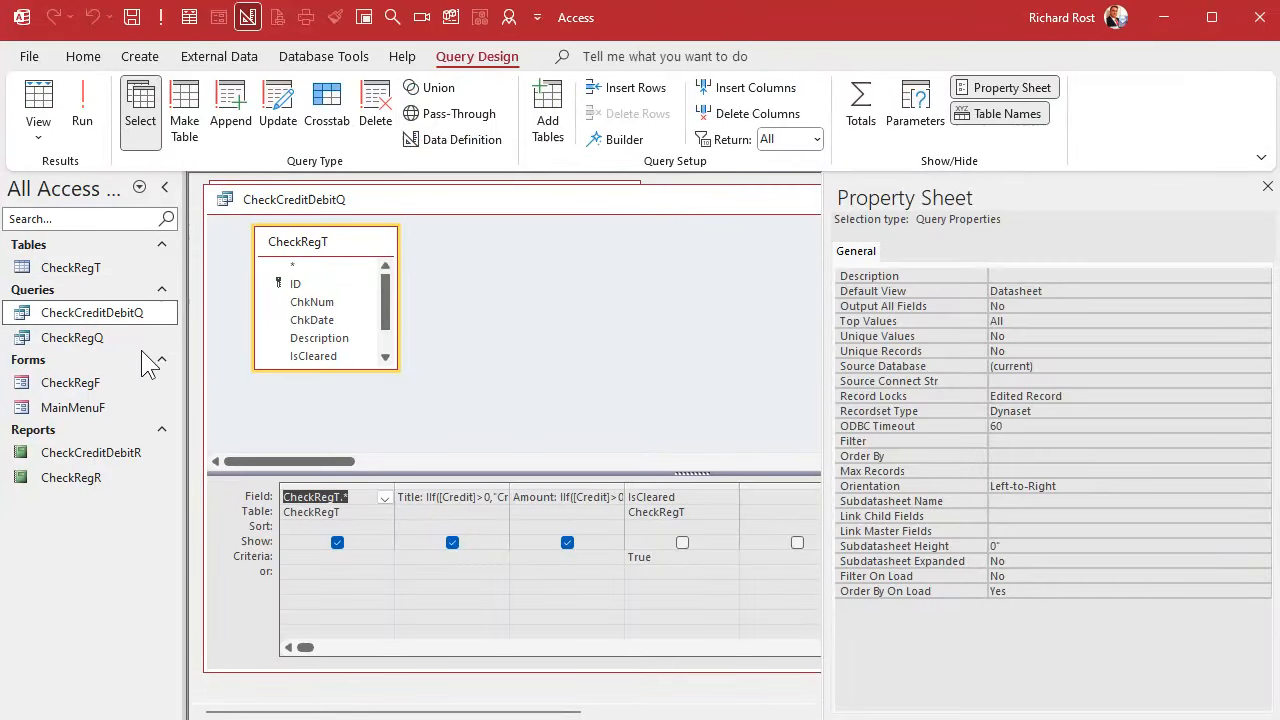
pyautogui.click(1267, 188)
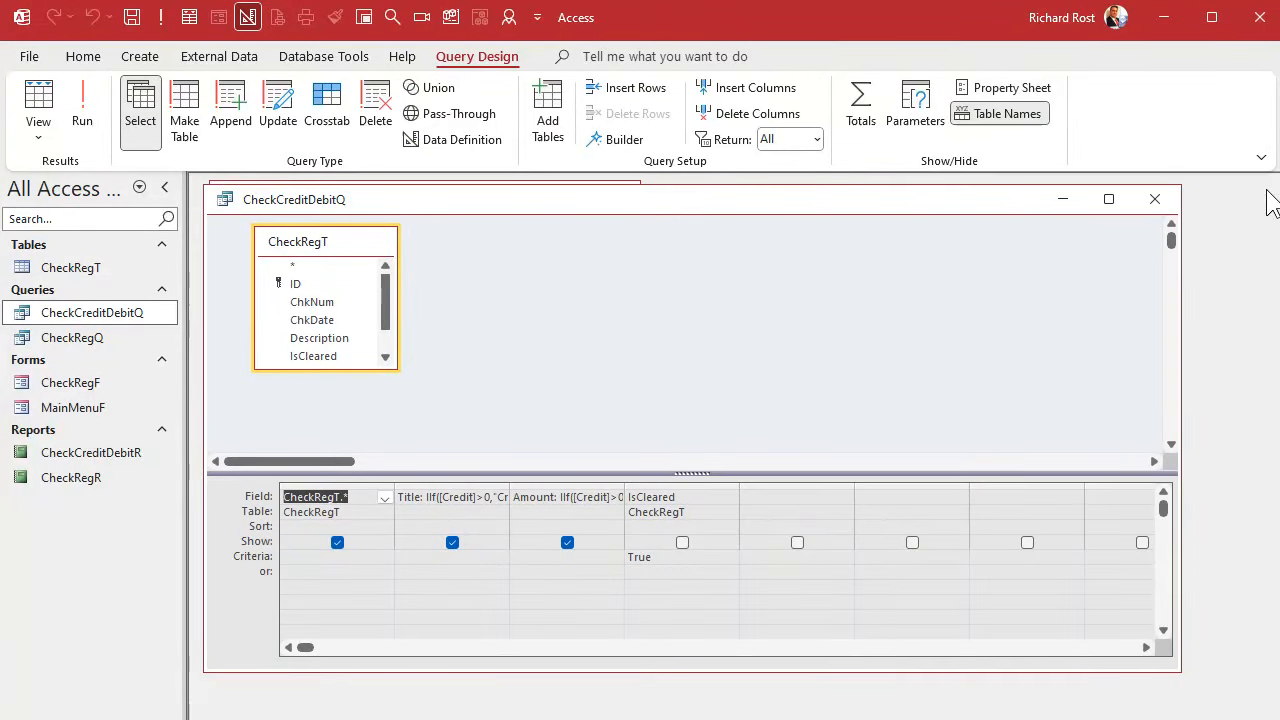
pyautogui.doubleClick(330, 325)
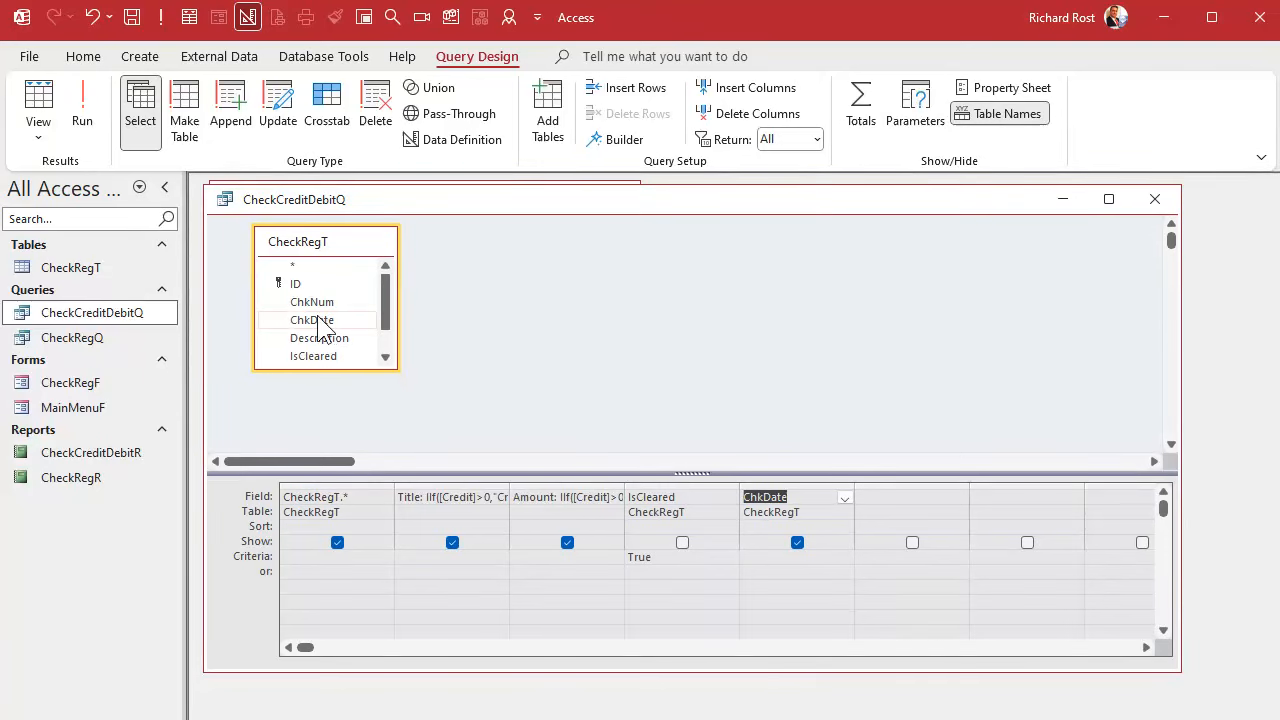
pyautogui.click(796, 542)
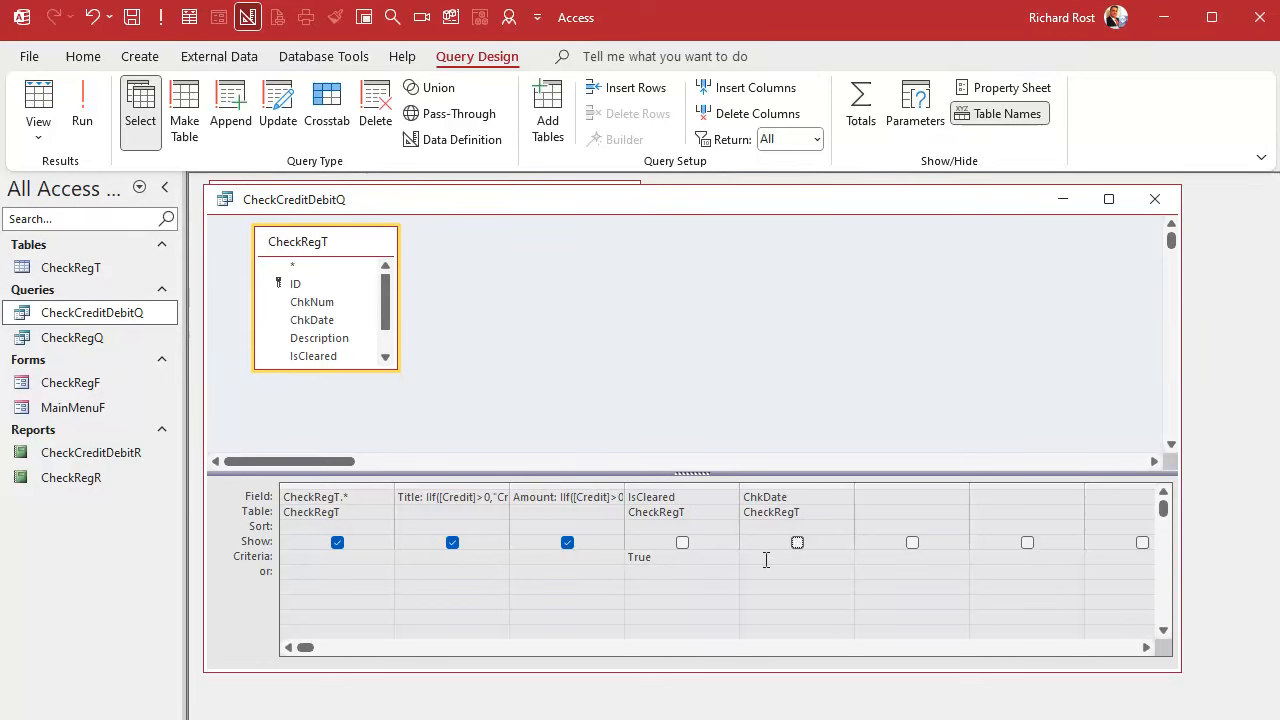
# Set the ChkDate criteria to >=Forms!MainMenuF!StartDate AND <Forms!MainMenuF!EndDate
pyautogui.click(766, 558)
pyautogui.hotkey('shift', 'F2')
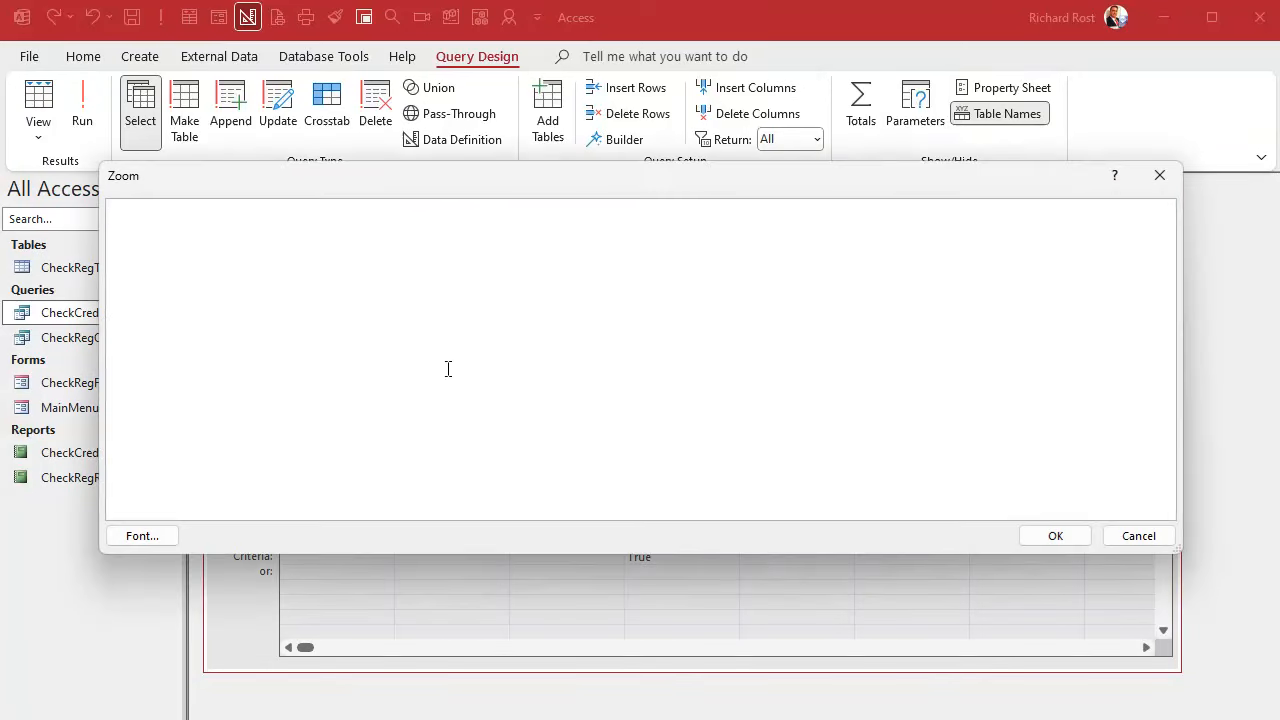
pyautogui.write('>=Forms')
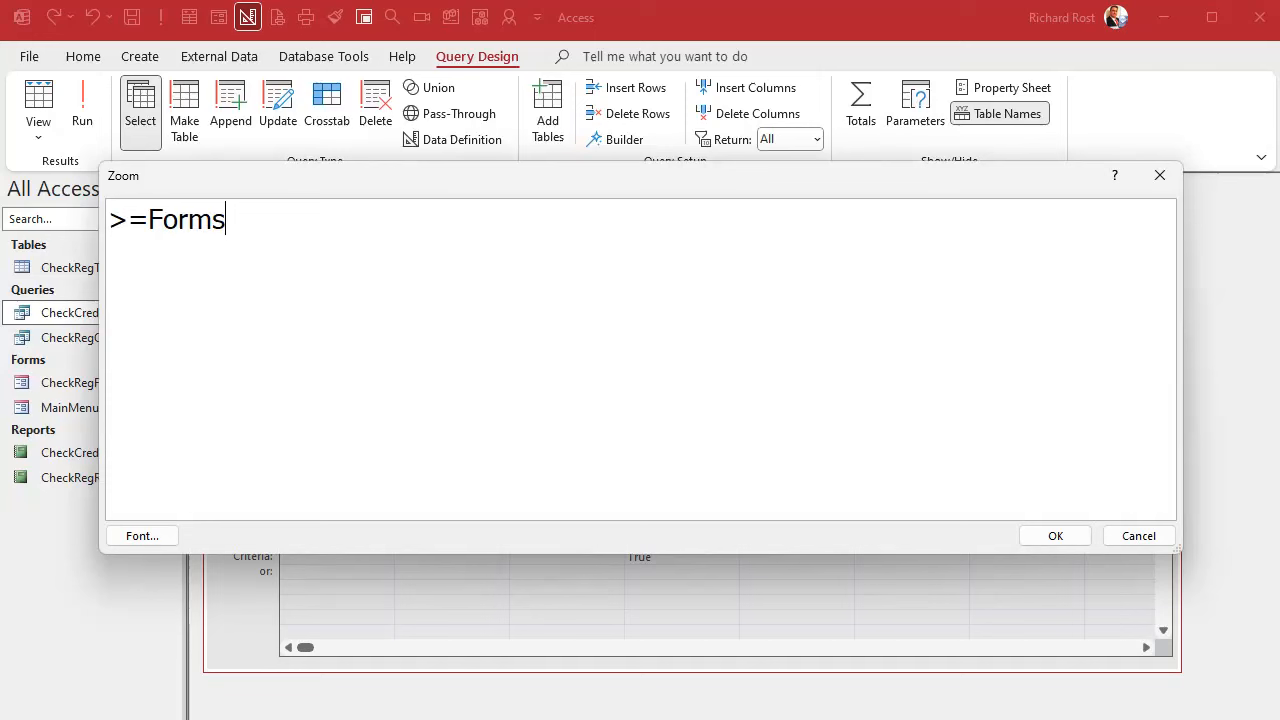
pyautogui.write('!MainMenuF')
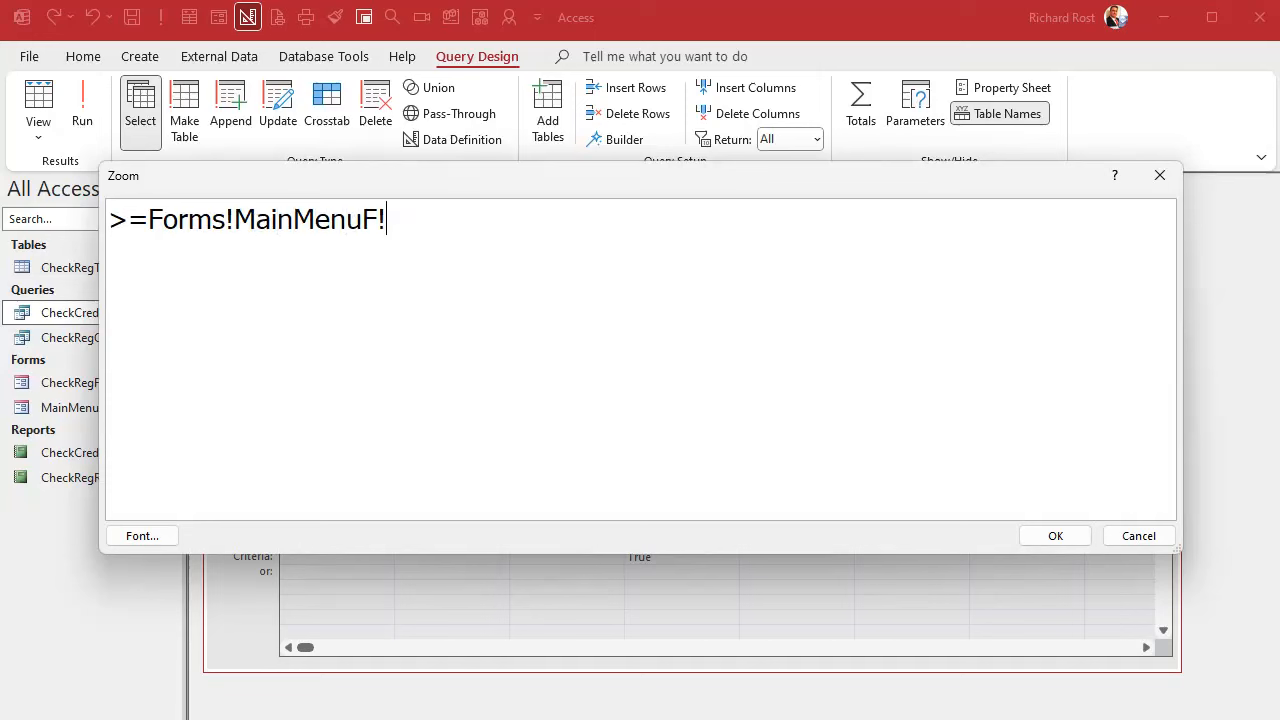
pyautogui.write('!StartDate')
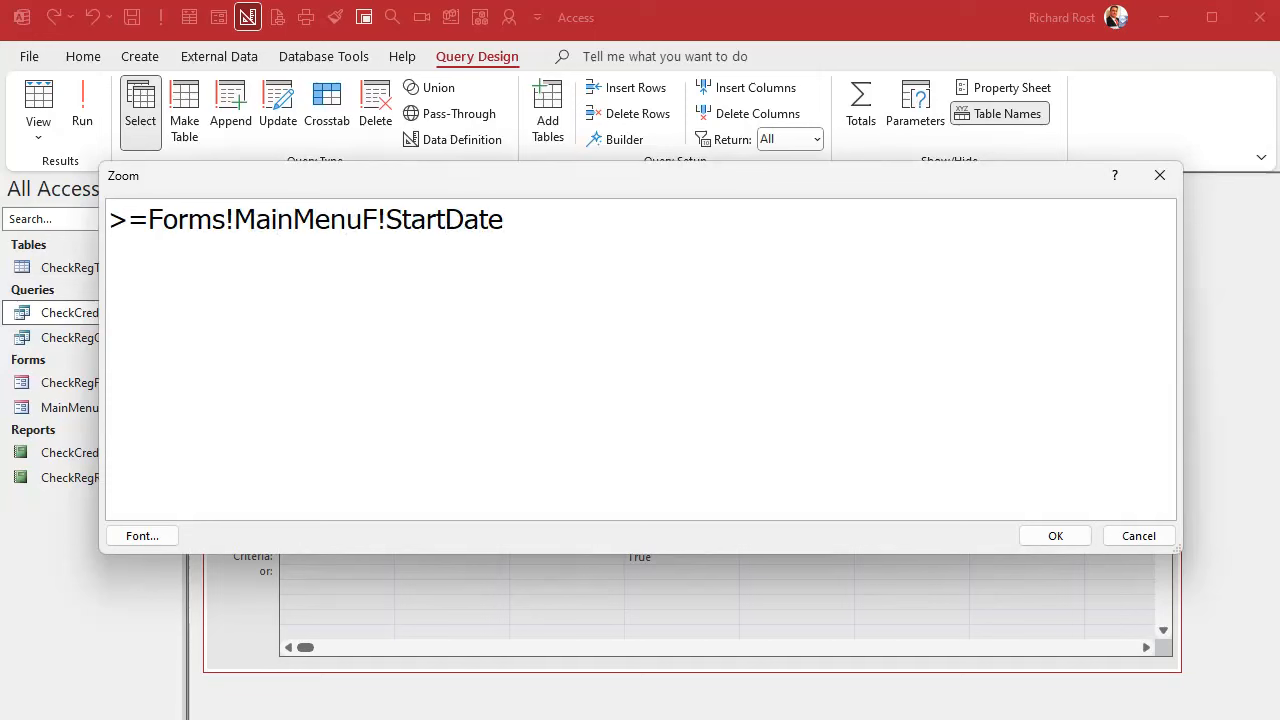
pyautogui.write(' AND <Forms!')
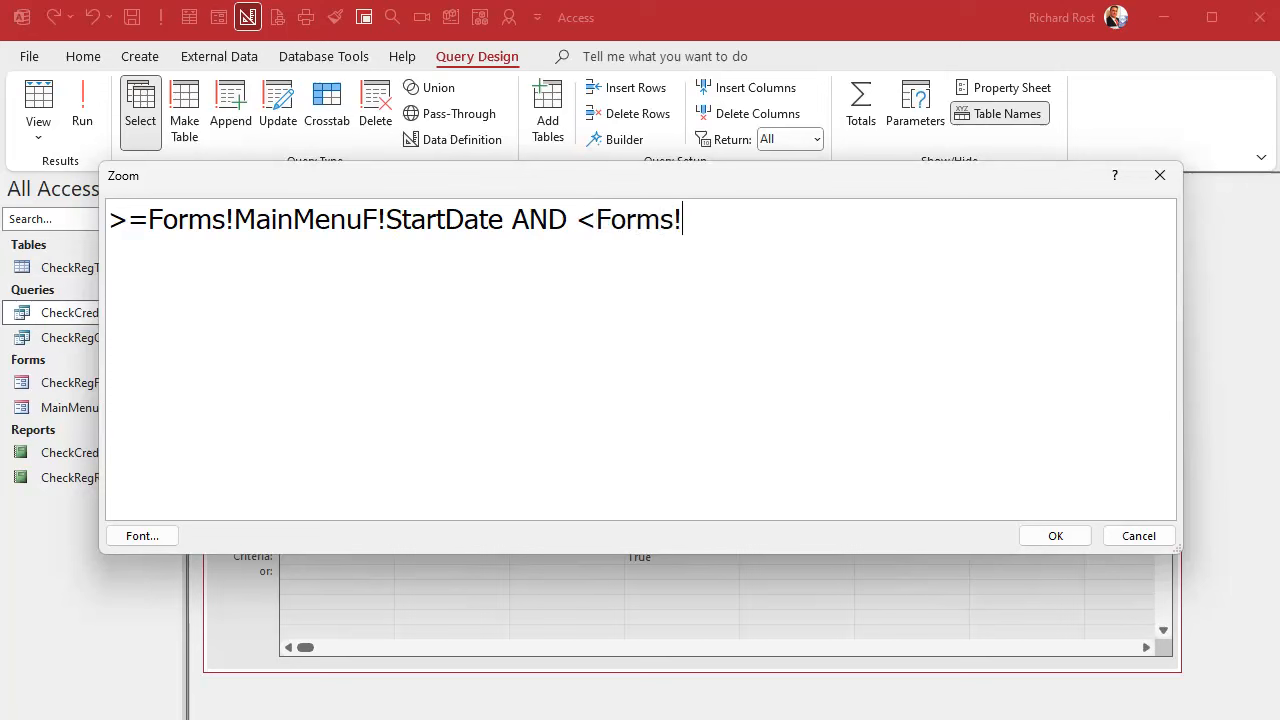
pyautogui.write('MainMenuF!EndDate')
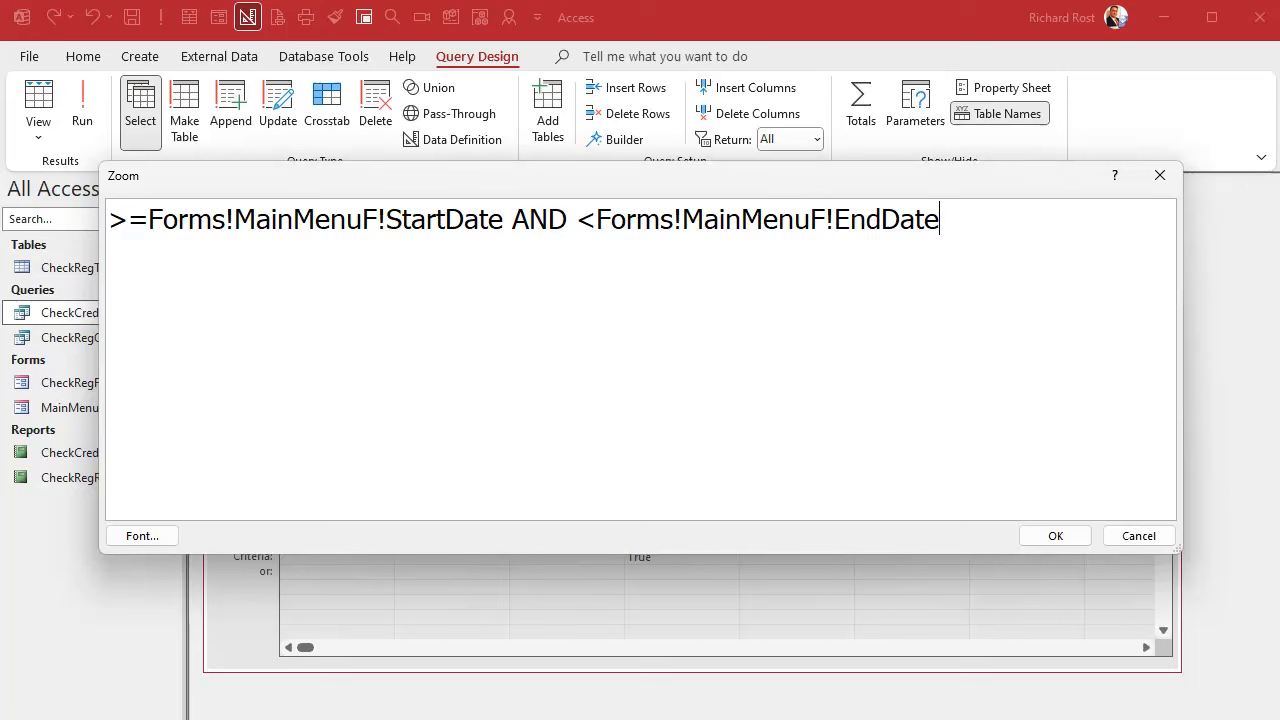
pyautogui.click(1071, 538)
# Run the CheckCreditDebitQ query to check the date filtering, and close it
pyautogui.click(764, 585)
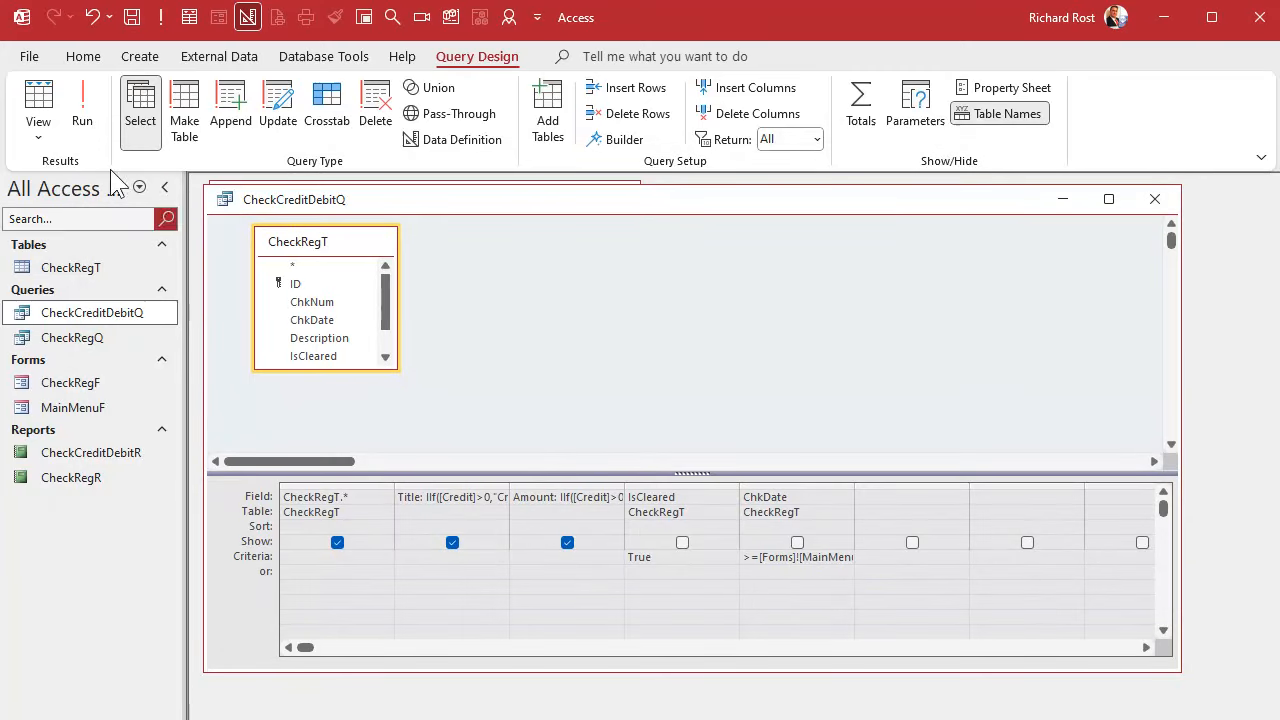
pyautogui.click(80, 100)
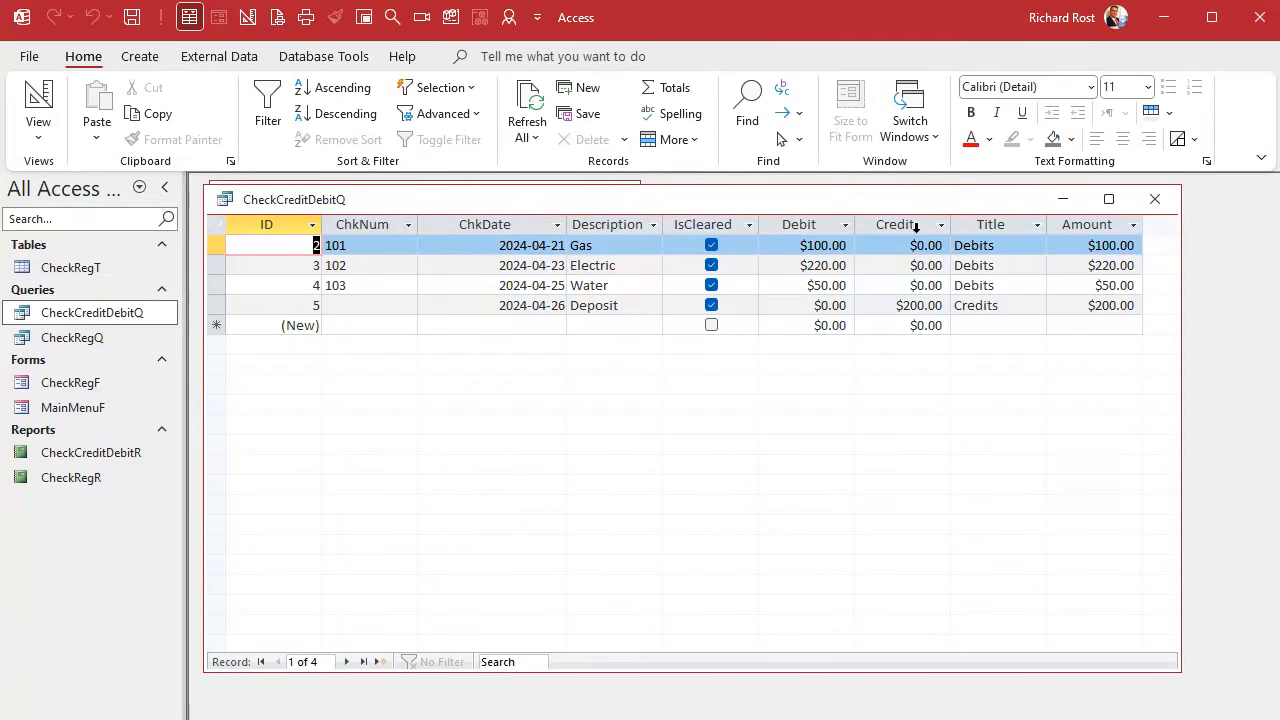
pyautogui.click(1153, 199)
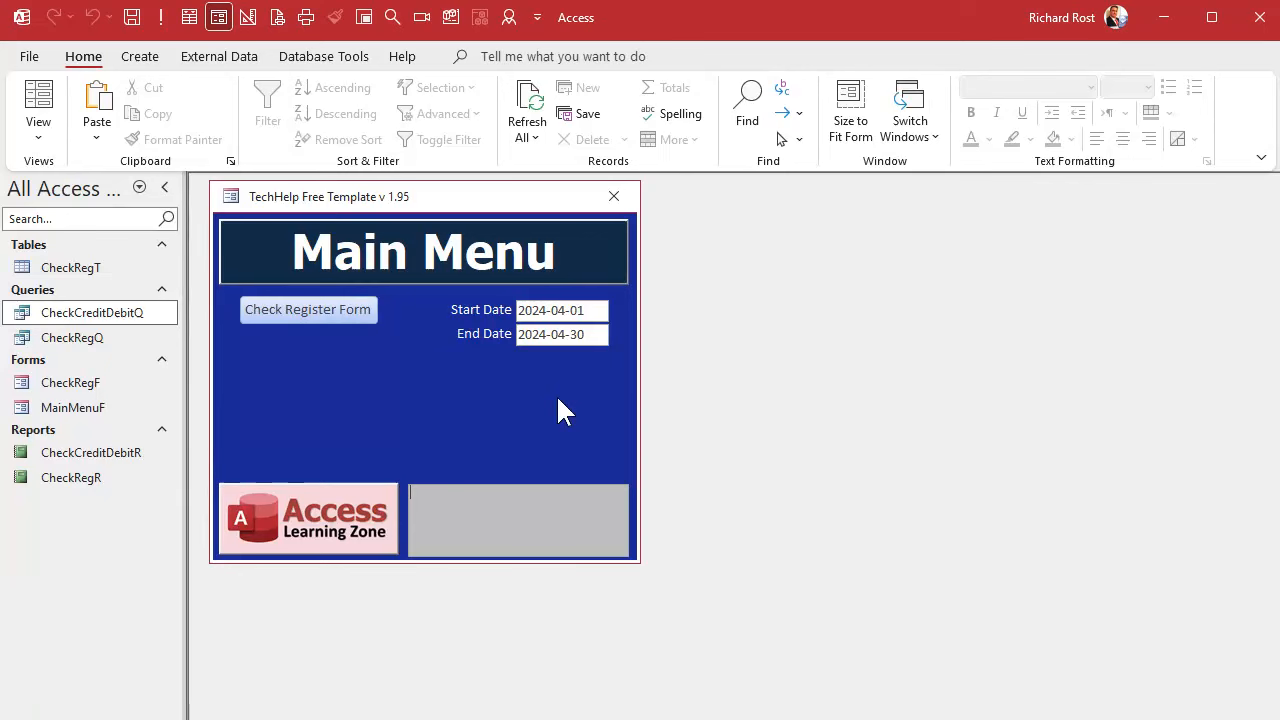
# Open the Main Menu form in Design view and place a command button below the End Date field
pyautogui.click(322, 57)
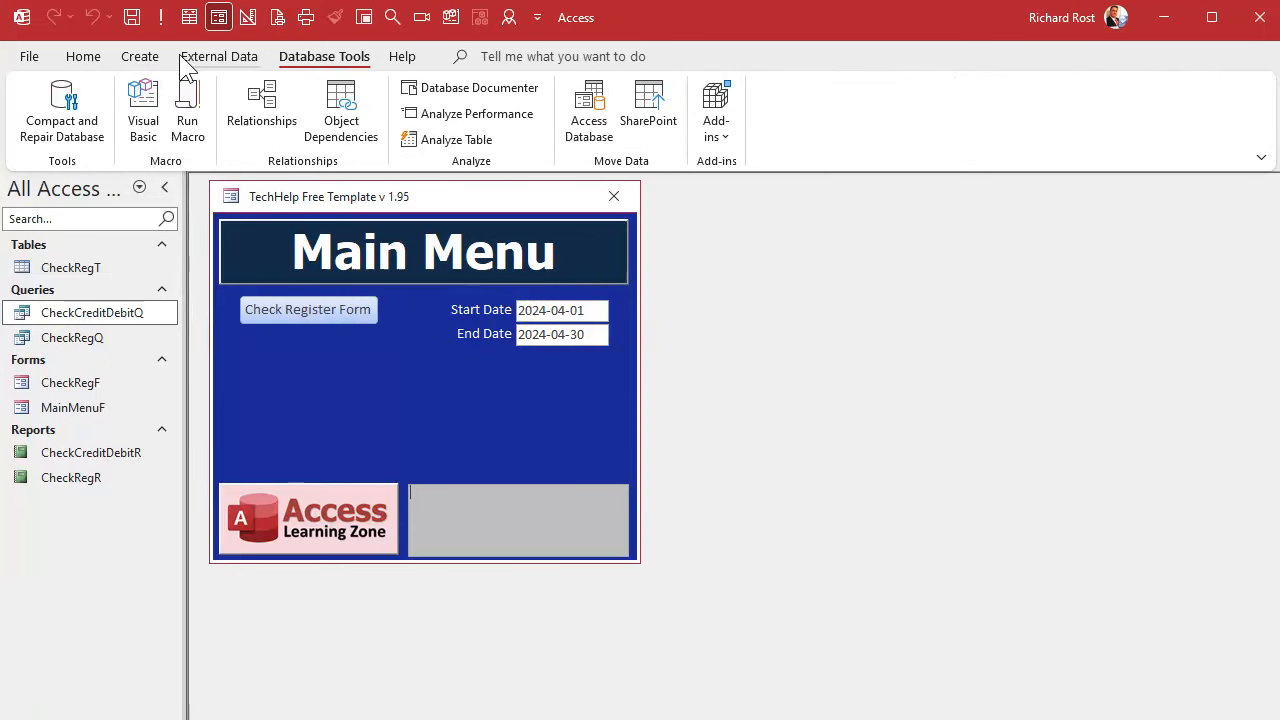
pyautogui.rightClick(443, 197)
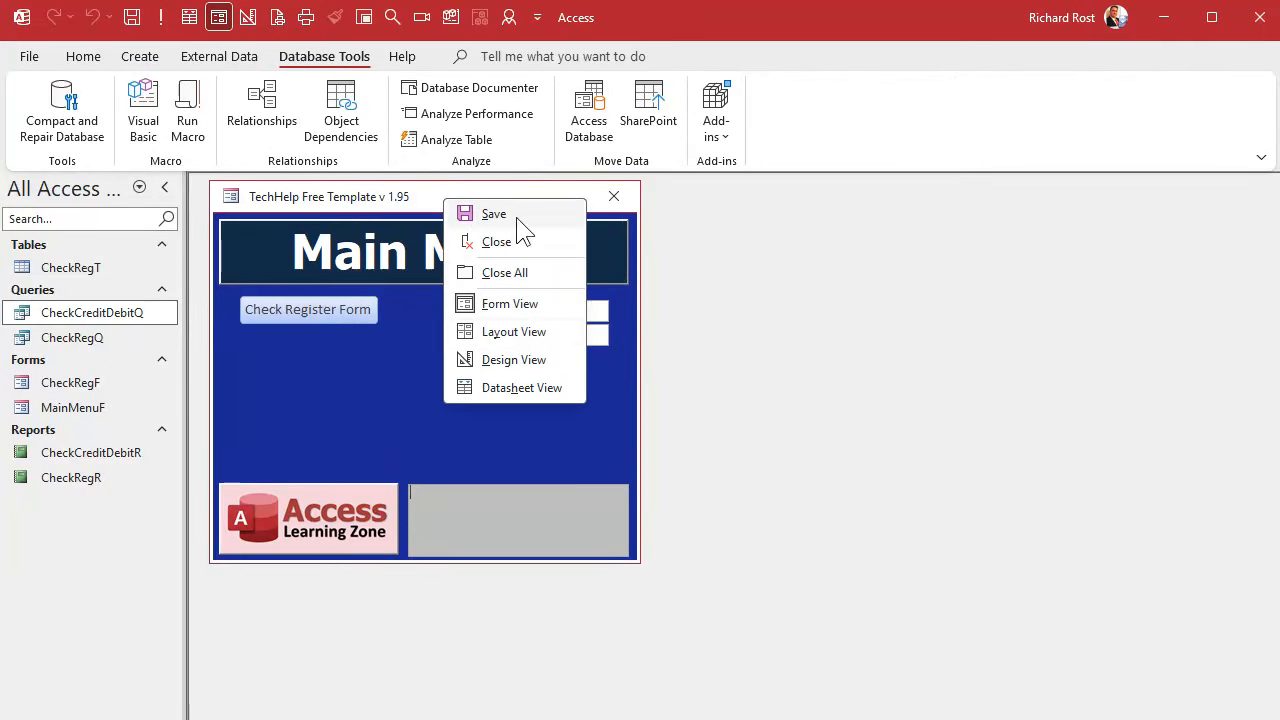
pyautogui.click(512, 360)
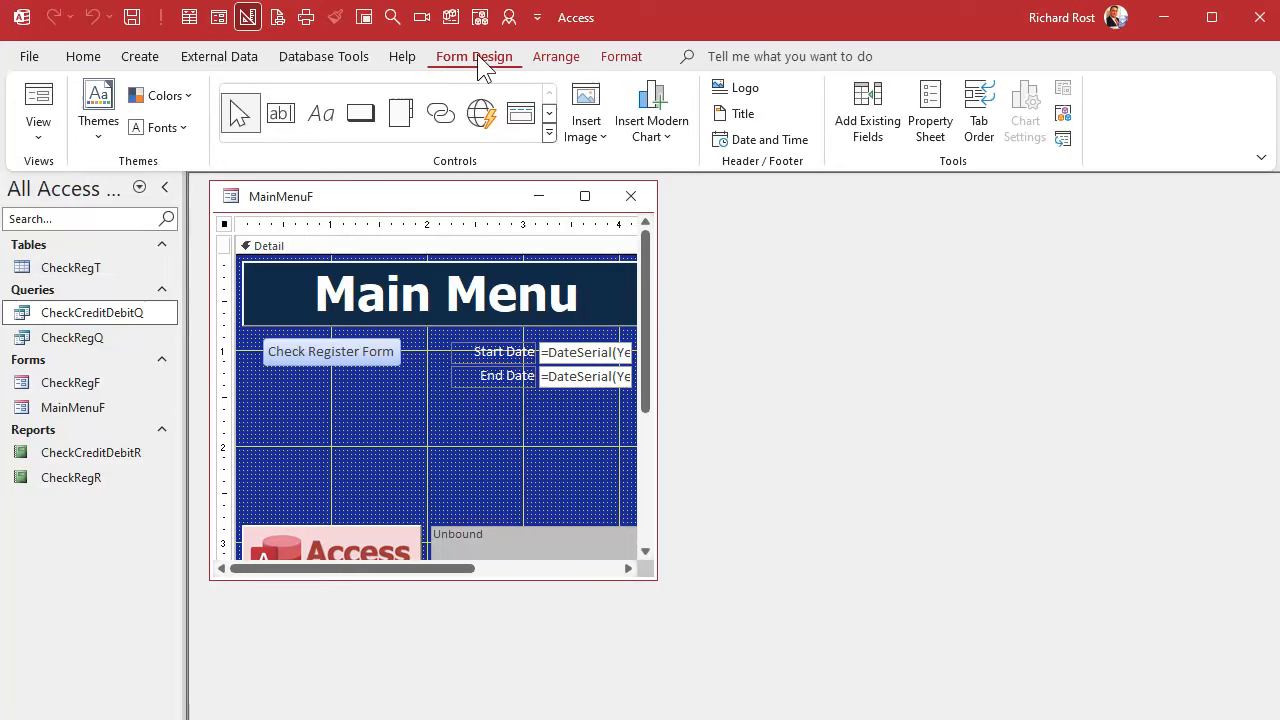
pyautogui.click(361, 115)
pyautogui.click(467, 392)
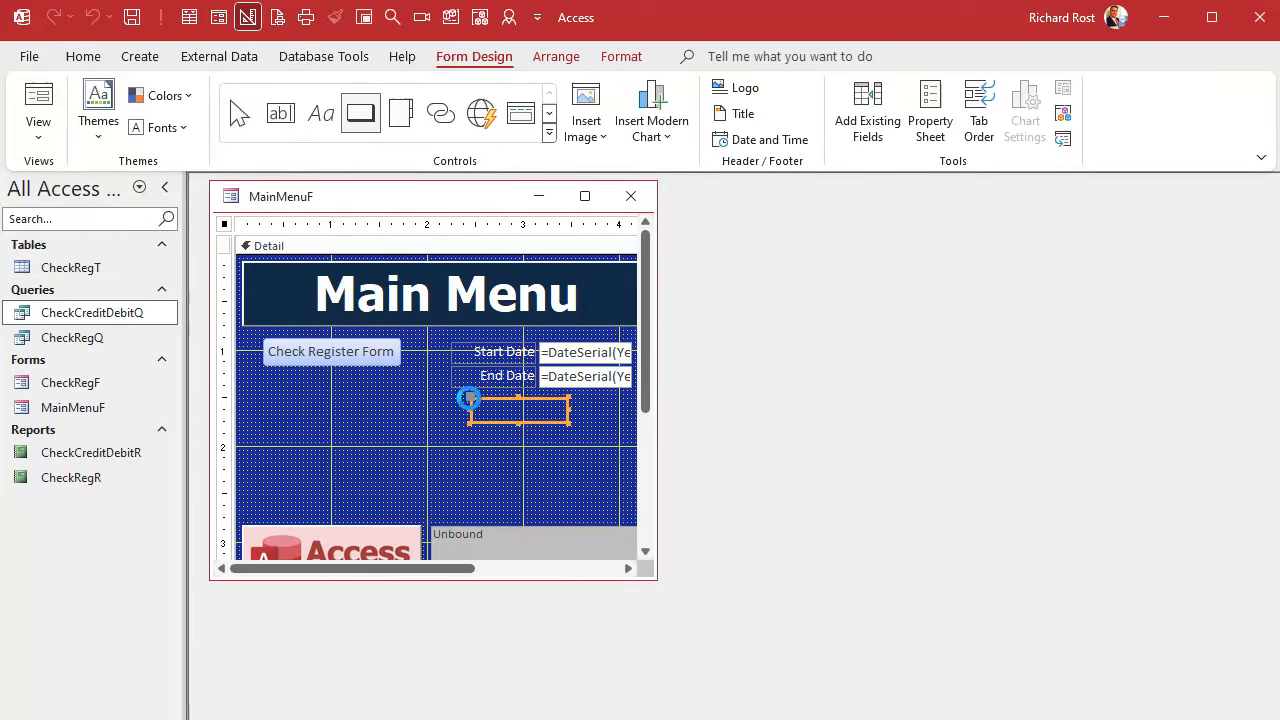
# Configure the command button with the Preview Report action from Report Operations for the CheckCreditDebitR report
pyautogui.click(617, 318)
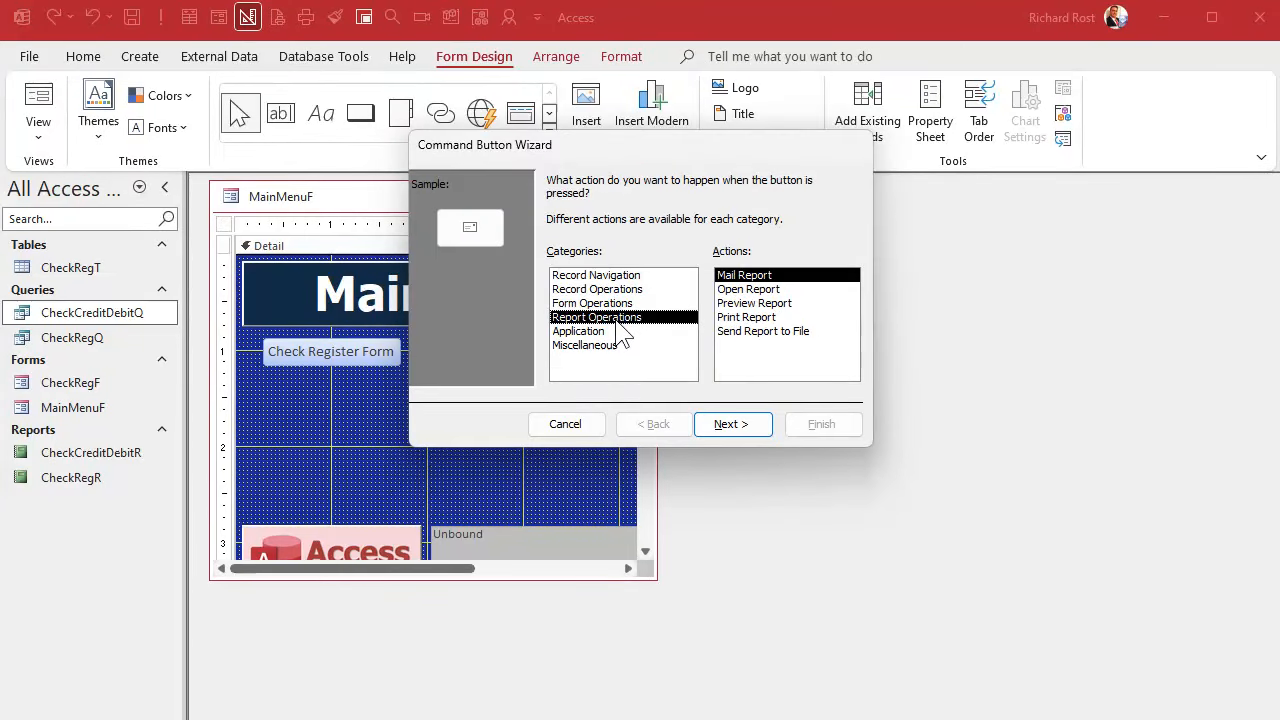
pyautogui.click(745, 304)
pyautogui.click(729, 427)
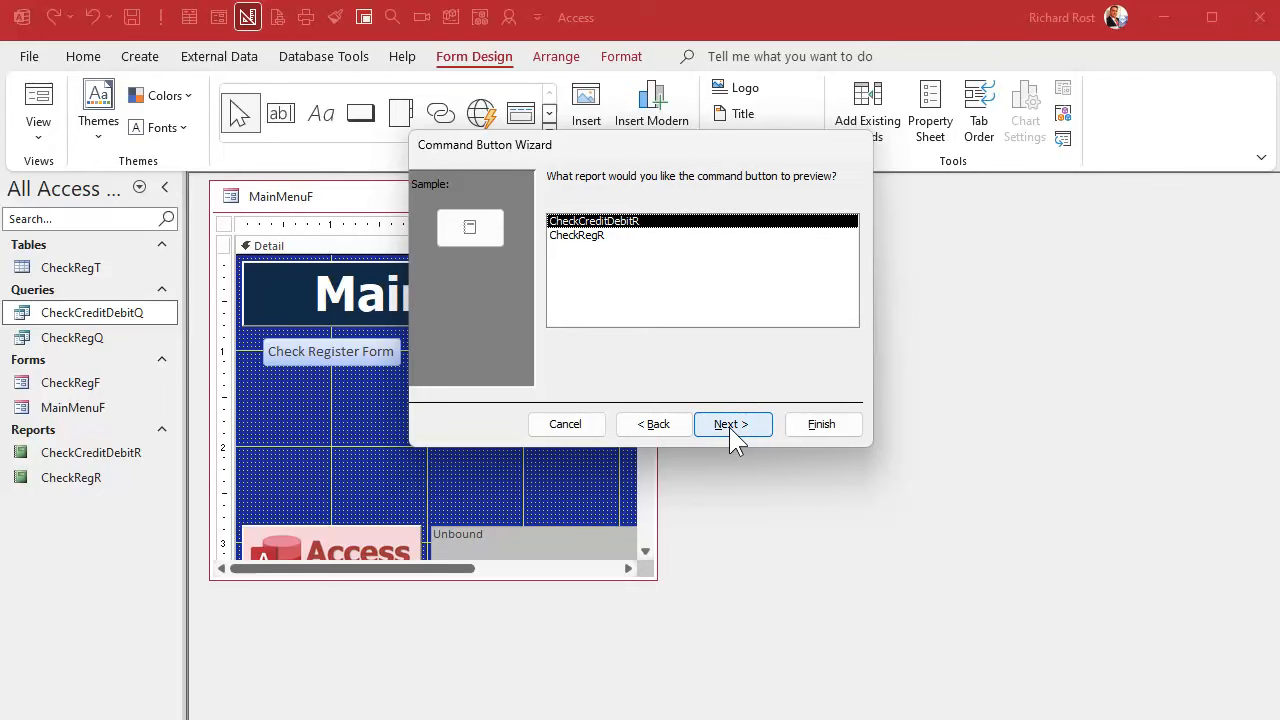
pyautogui.click(730, 424)
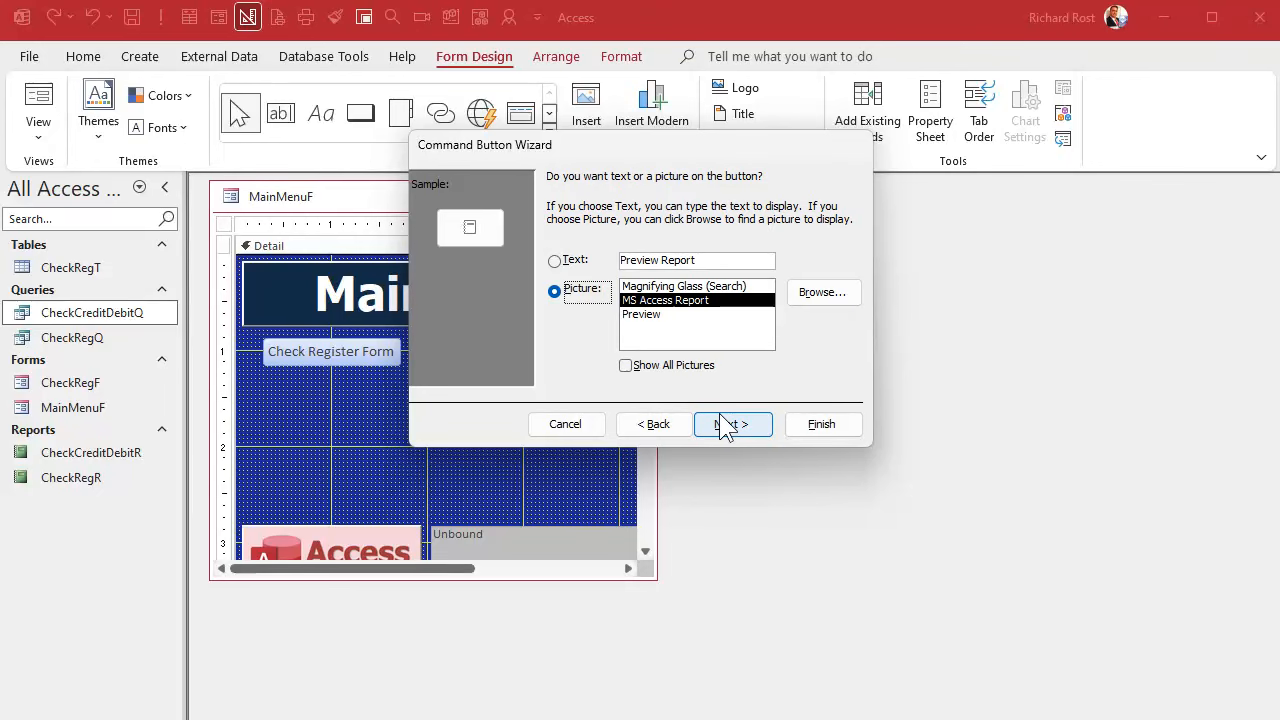
# Use text instead of a picture on the button, with the caption Account Statement
pyautogui.click(555, 262)
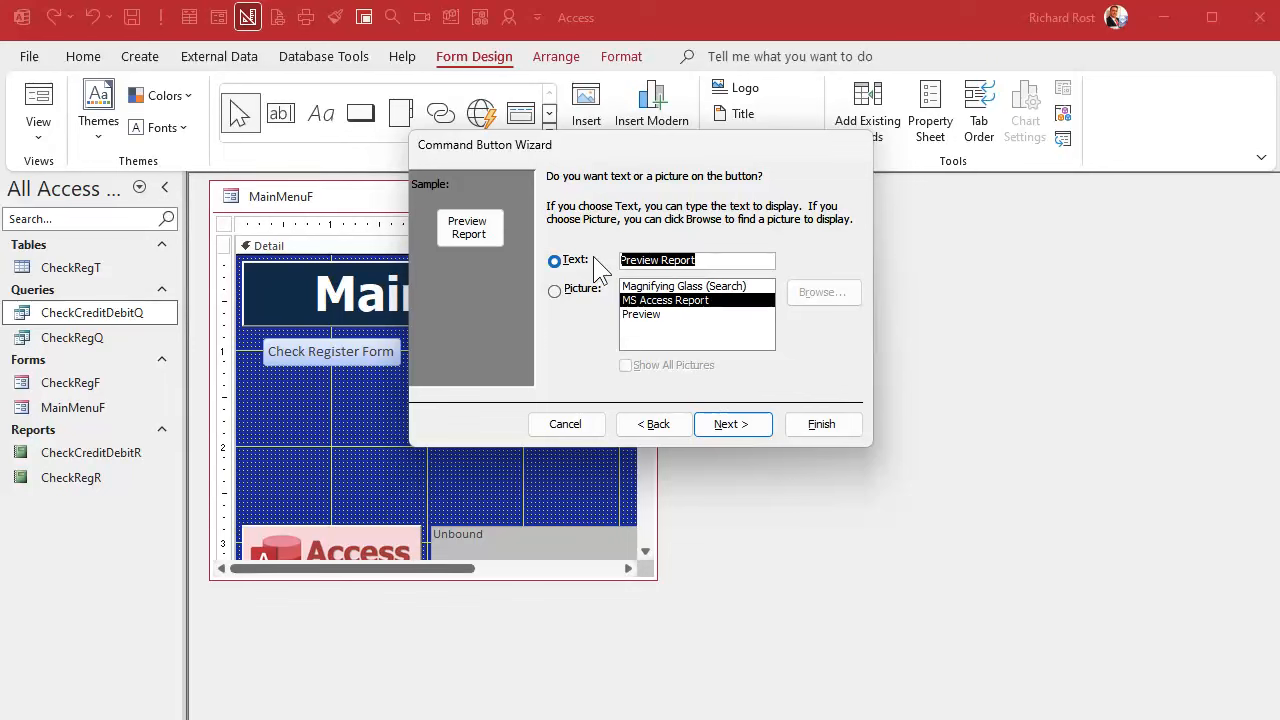
pyautogui.write('Account Statement')
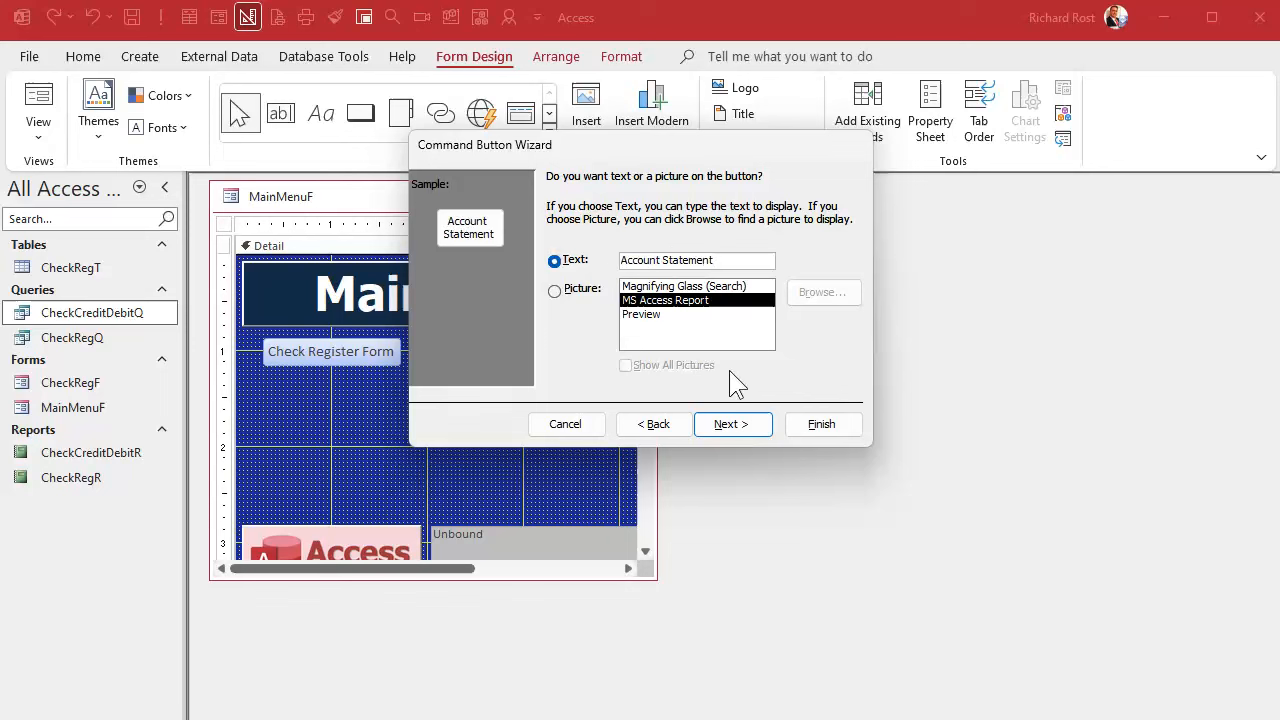
pyautogui.click(731, 424)
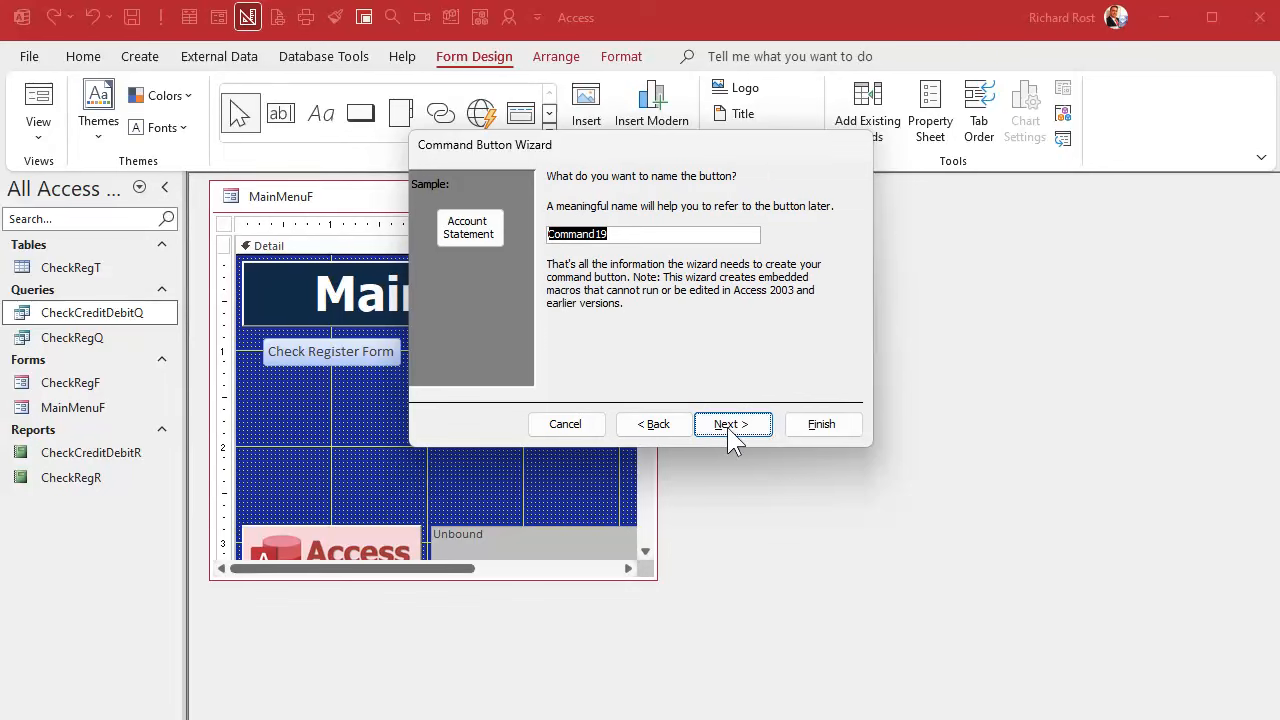
# Name the command button StatementBtn, shift it slightly to the right below the date fields, and close the form
pyautogui.write('StatementBtn')
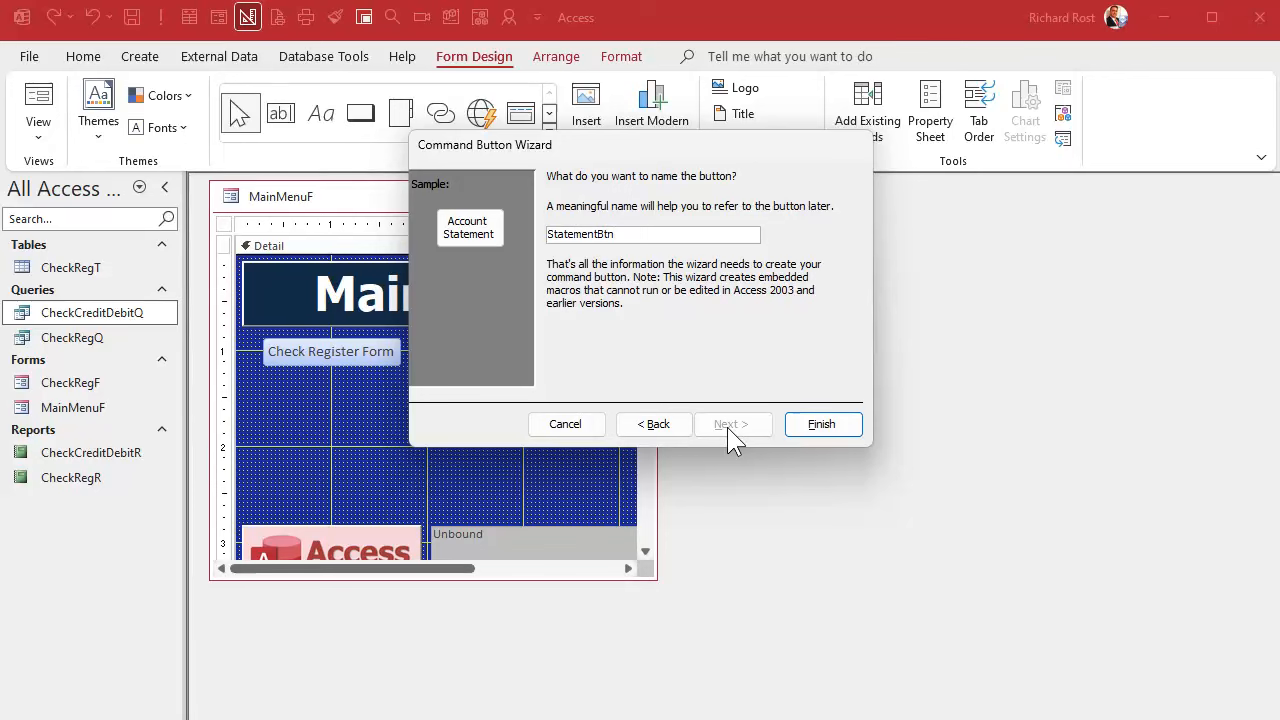
pyautogui.click(822, 426)
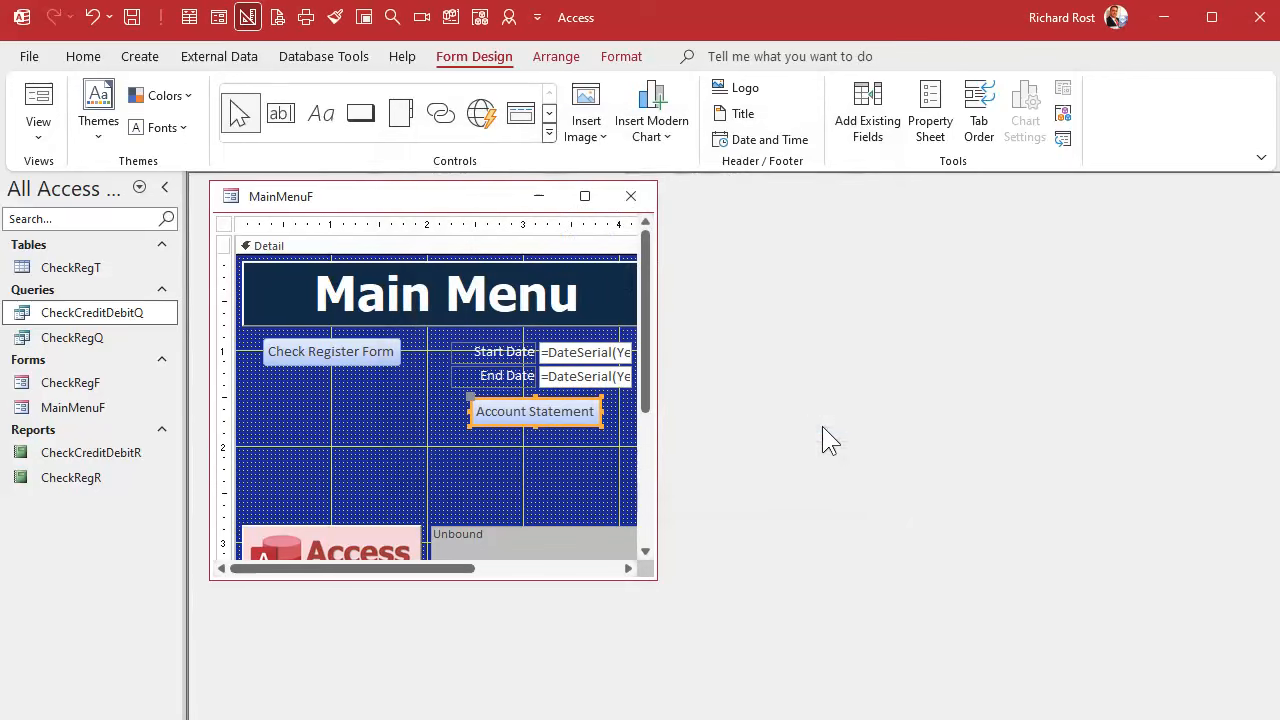
pyautogui.moveTo(657, 579); pyautogui.dragTo(758, 618)
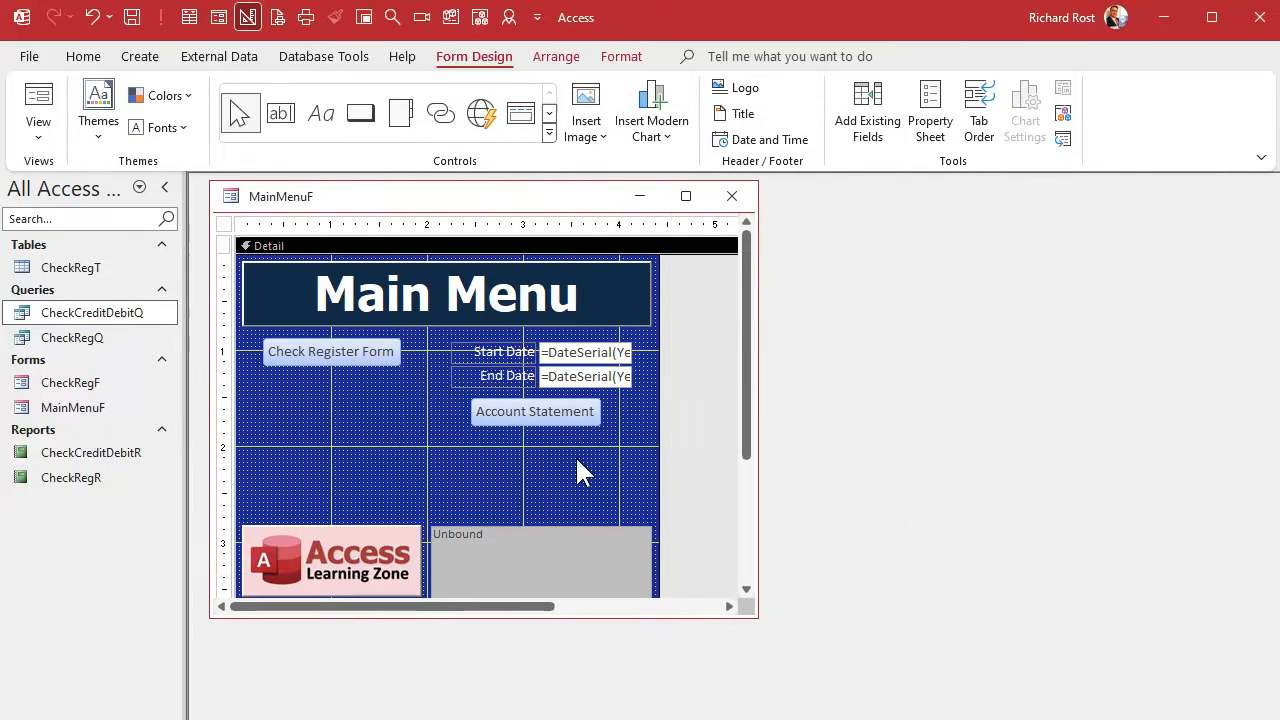
pyautogui.moveTo(561, 411); pyautogui.dragTo(576, 411)
pyautogui.click(570, 447)
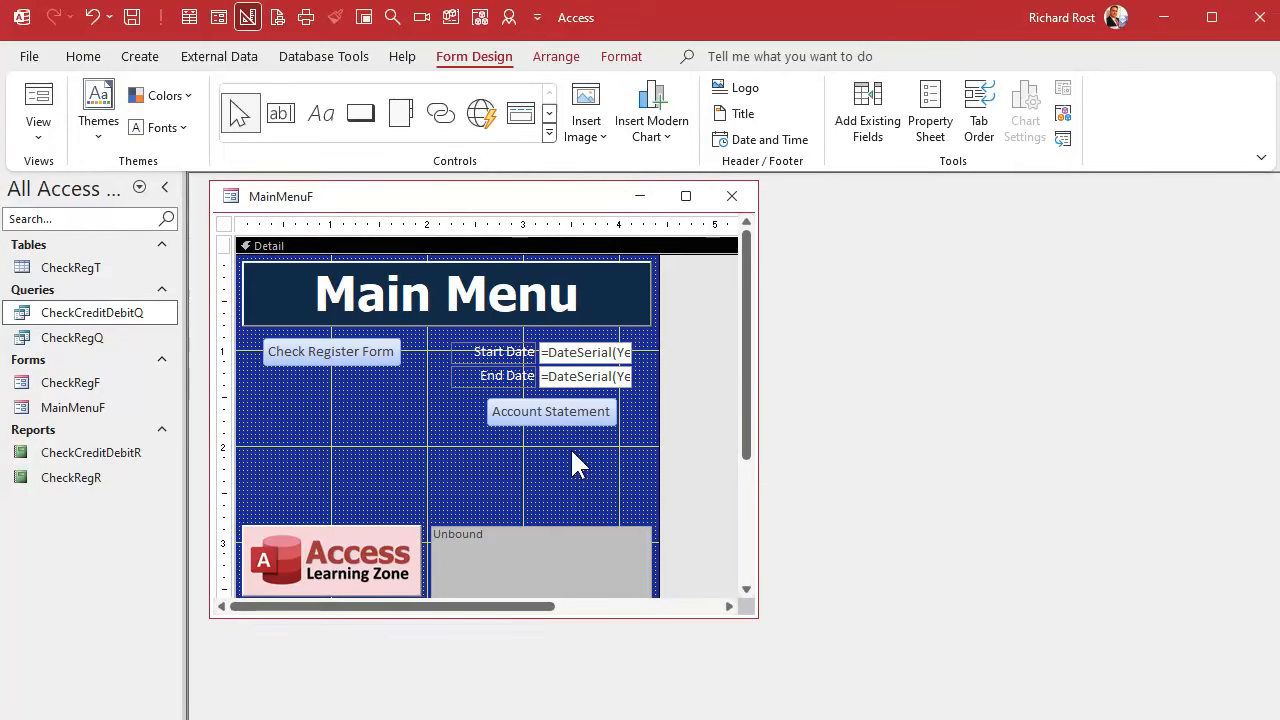
pyautogui.click(732, 197)
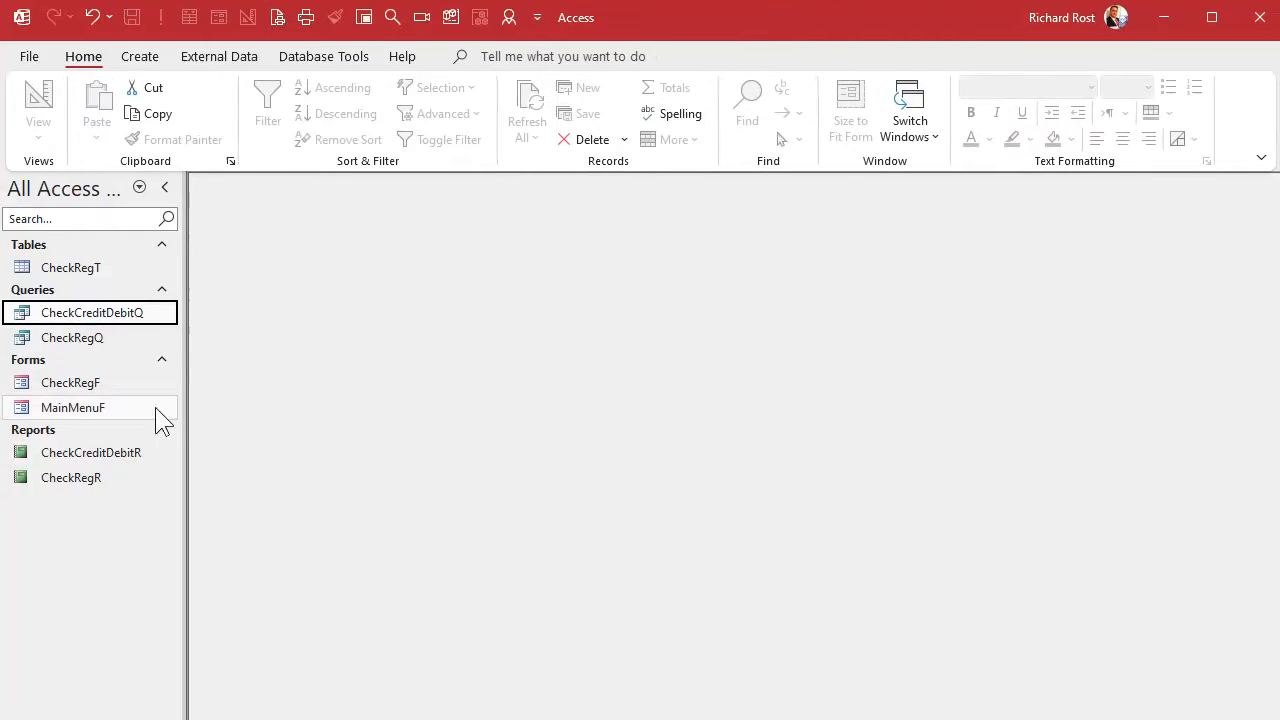
# Open the Main Menu form, preview the account statement with its new button, and examine the credits and debits
pyautogui.doubleClick(100, 404)
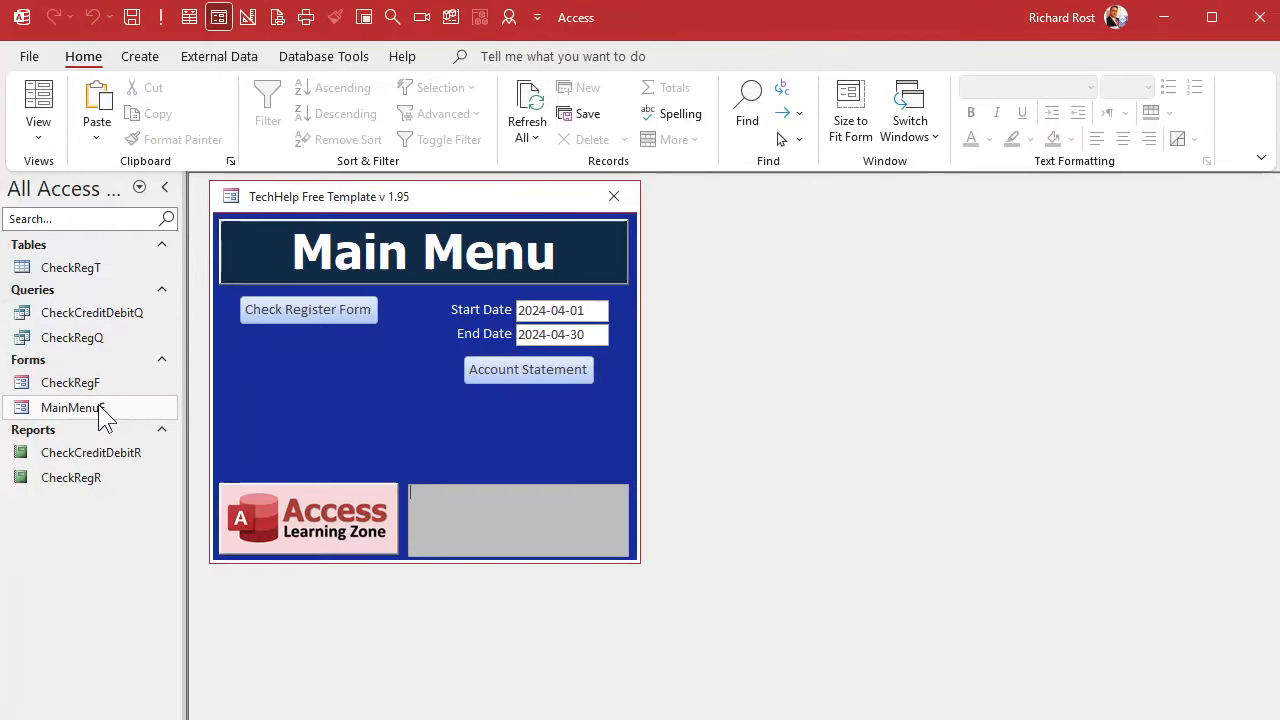
pyautogui.click(553, 362)
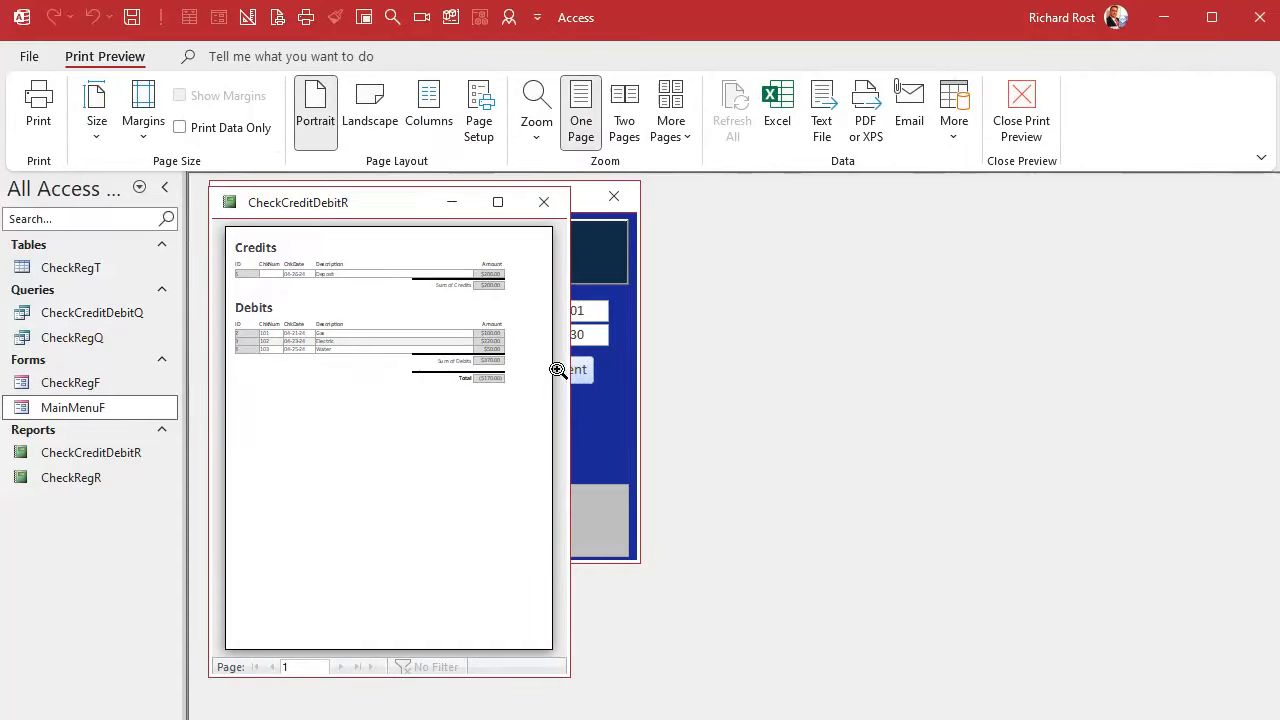
pyautogui.moveTo(568, 332); pyautogui.dragTo(1077, 326)
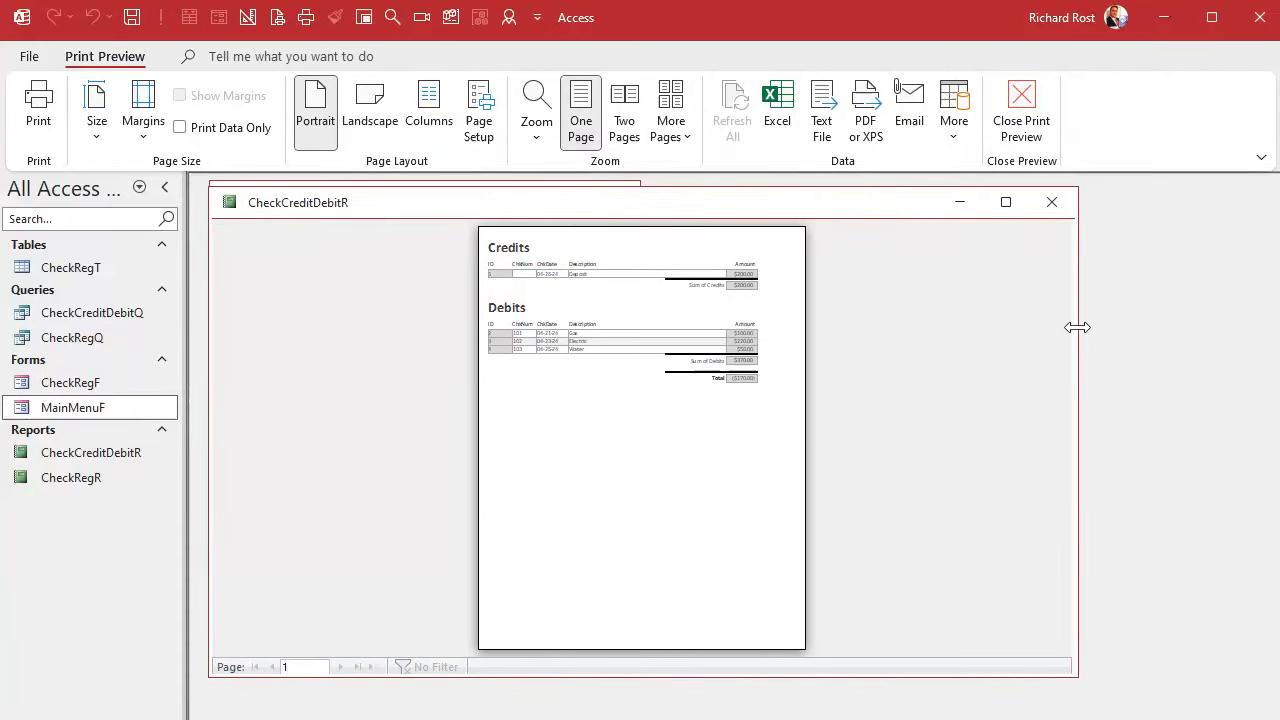
pyautogui.click(640, 260)
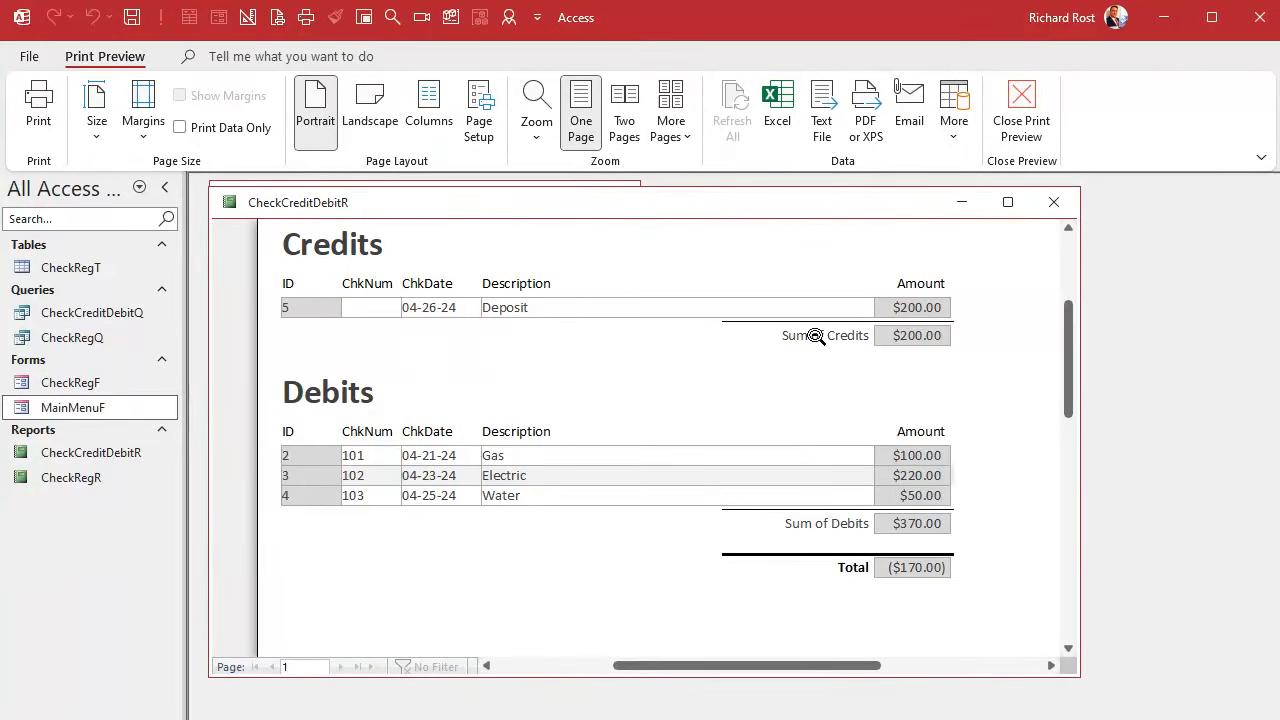
pyautogui.click(669, 575)
# Open the CheckCreditDebitR report in Design view and expand its Report Header section to about 1 inch high
pyautogui.rightClick(623, 205)
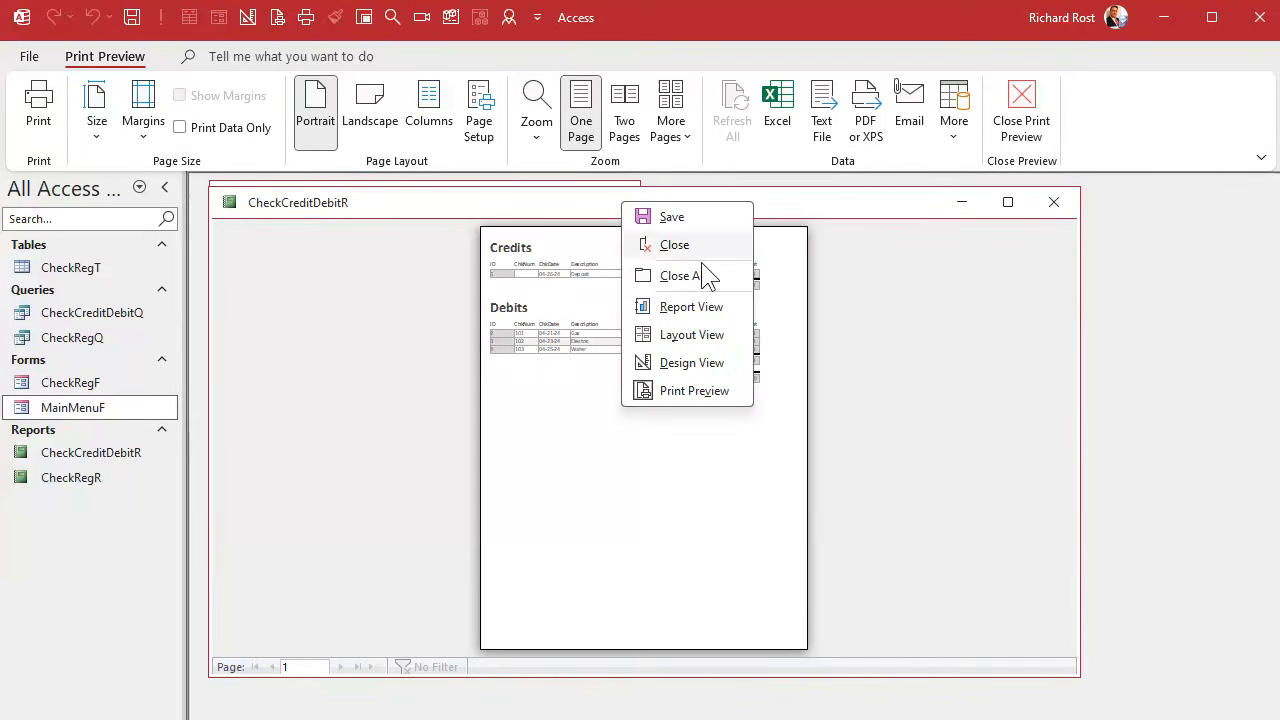
pyautogui.click(700, 360)
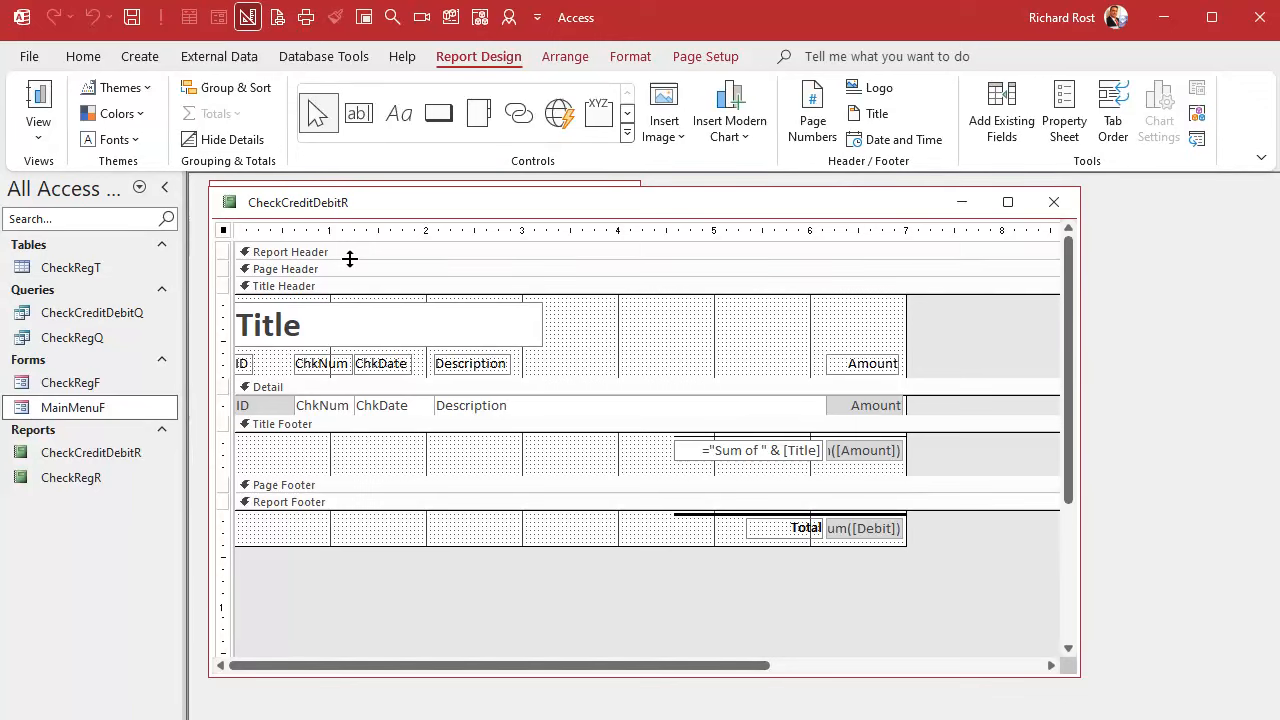
pyautogui.click(349, 259)
pyautogui.moveTo(373, 308); pyautogui.dragTo(378, 357)
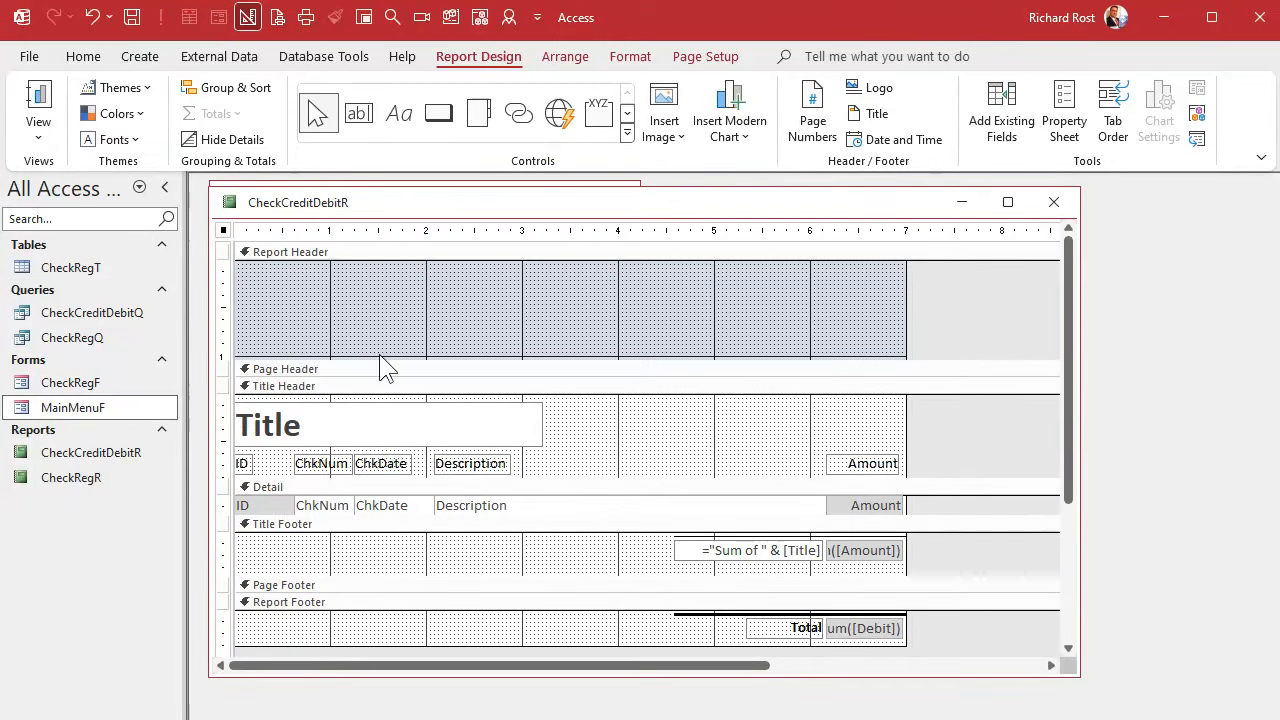
pyautogui.click(360, 303)
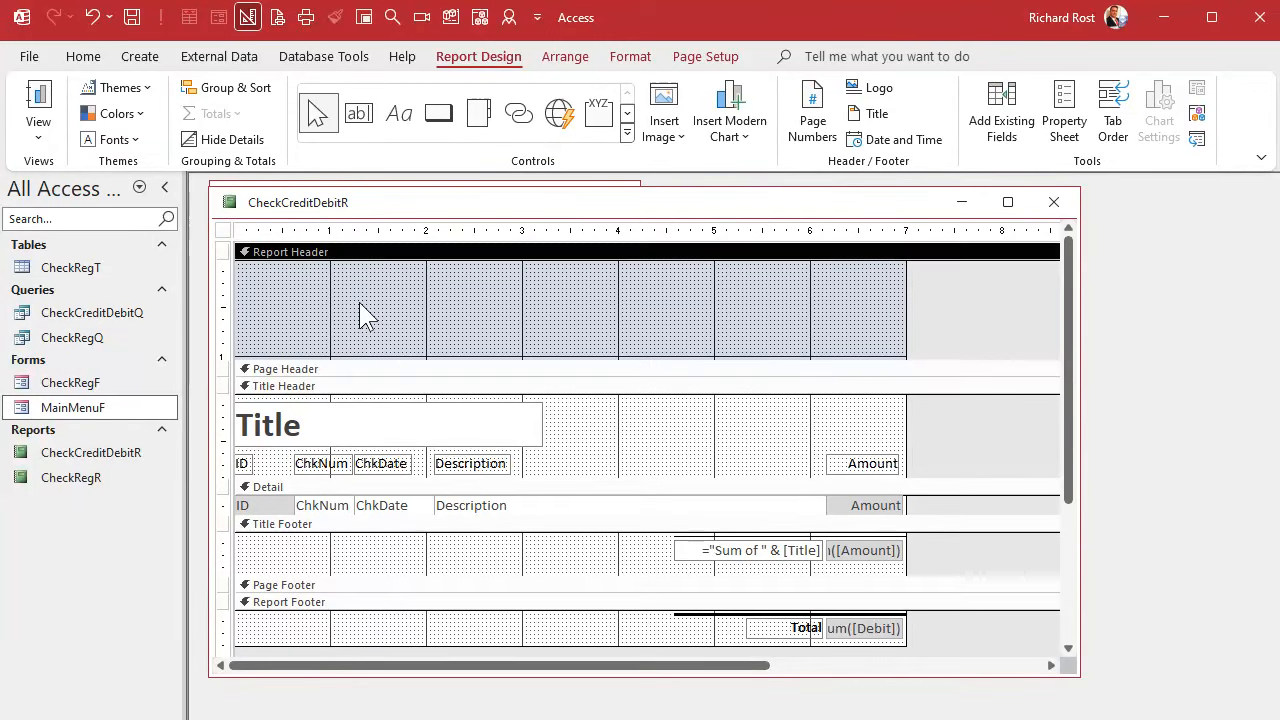
# Copy the Description label from the Title Header into the Report Header and select the copy
pyautogui.click(366, 423)
pyautogui.click(694, 437)
pyautogui.click(487, 468)
pyautogui.hotkey('ctrl', 'c')
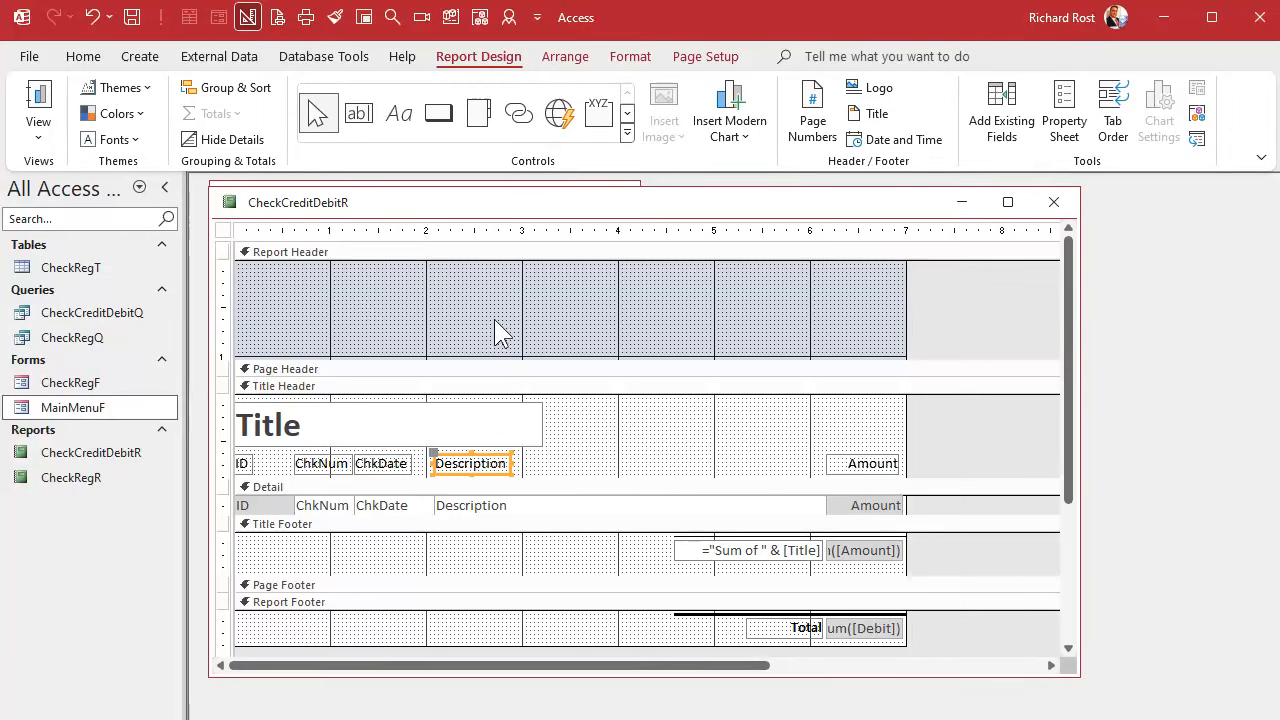
pyautogui.click(424, 290)
pyautogui.hotkey('ctrl', 'v')
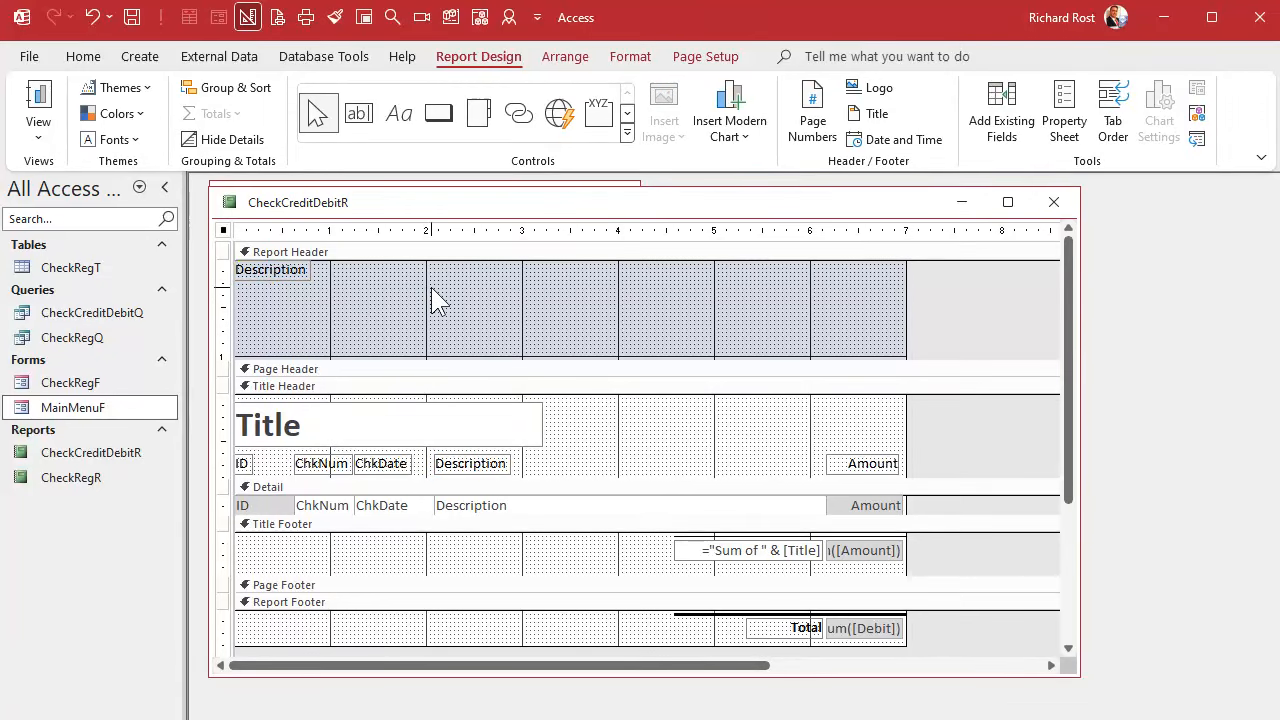
pyautogui.click(425, 290)
pyautogui.click(275, 272)
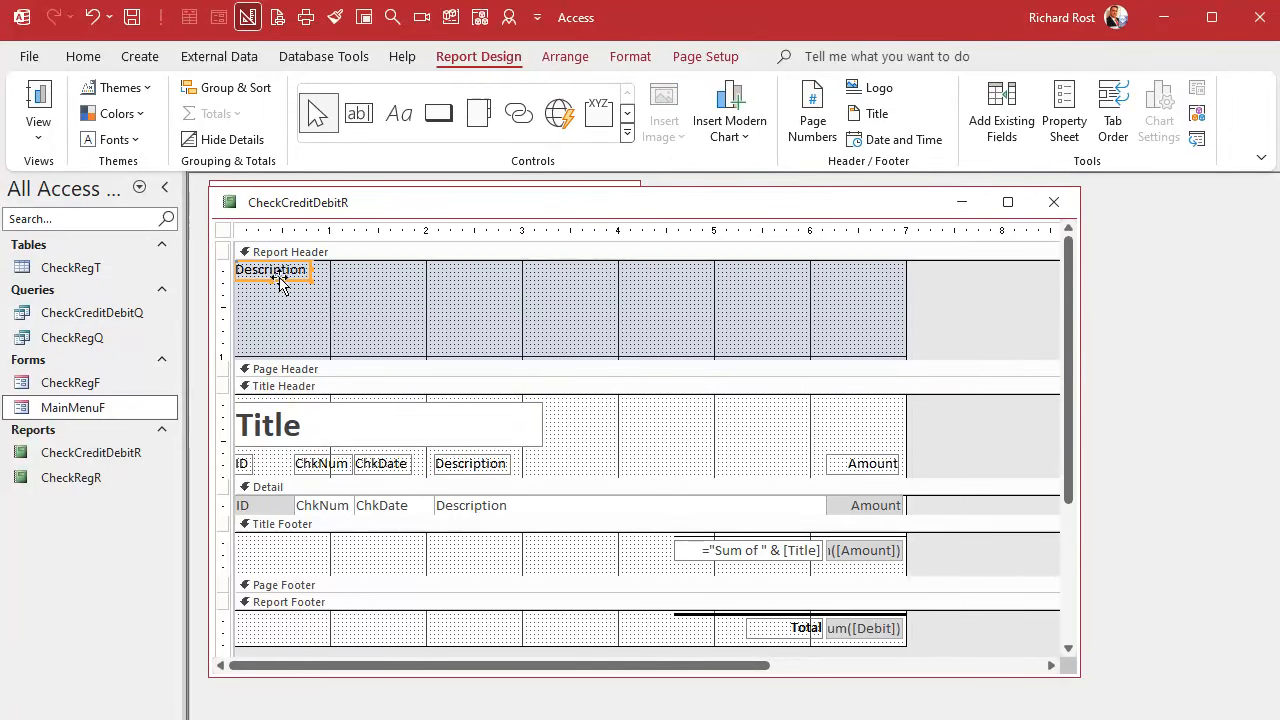
# Format the copied Description label in the Report Header as Times New Roman at 36 points
pyautogui.click(632, 58)
pyautogui.click(285, 95)
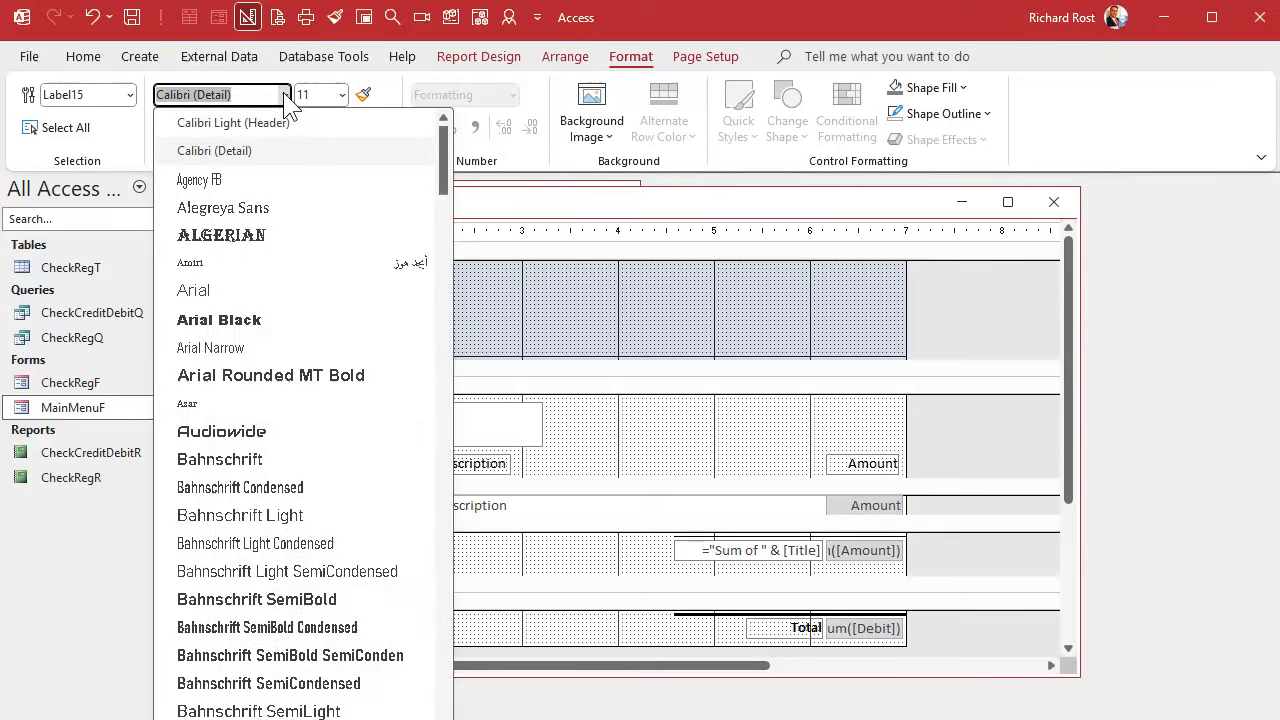
pyautogui.write('Times New Roman')
pyautogui.press('Tab')
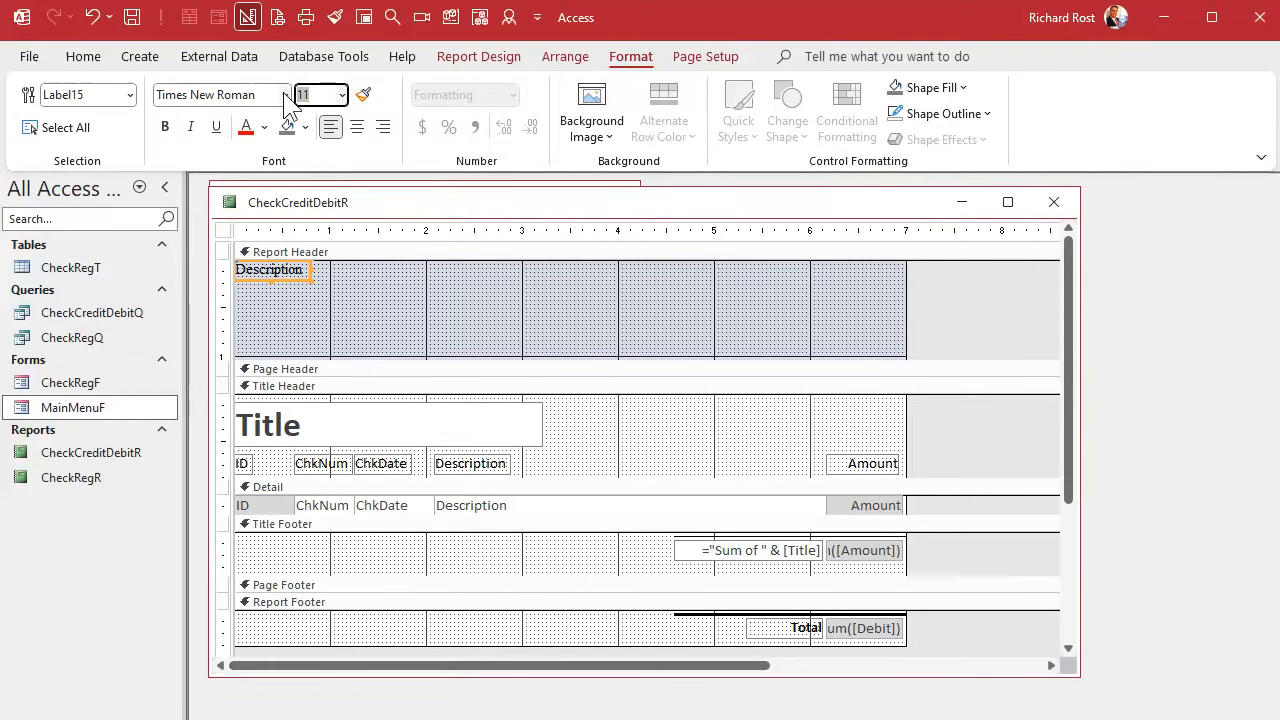
pyautogui.click(343, 95)
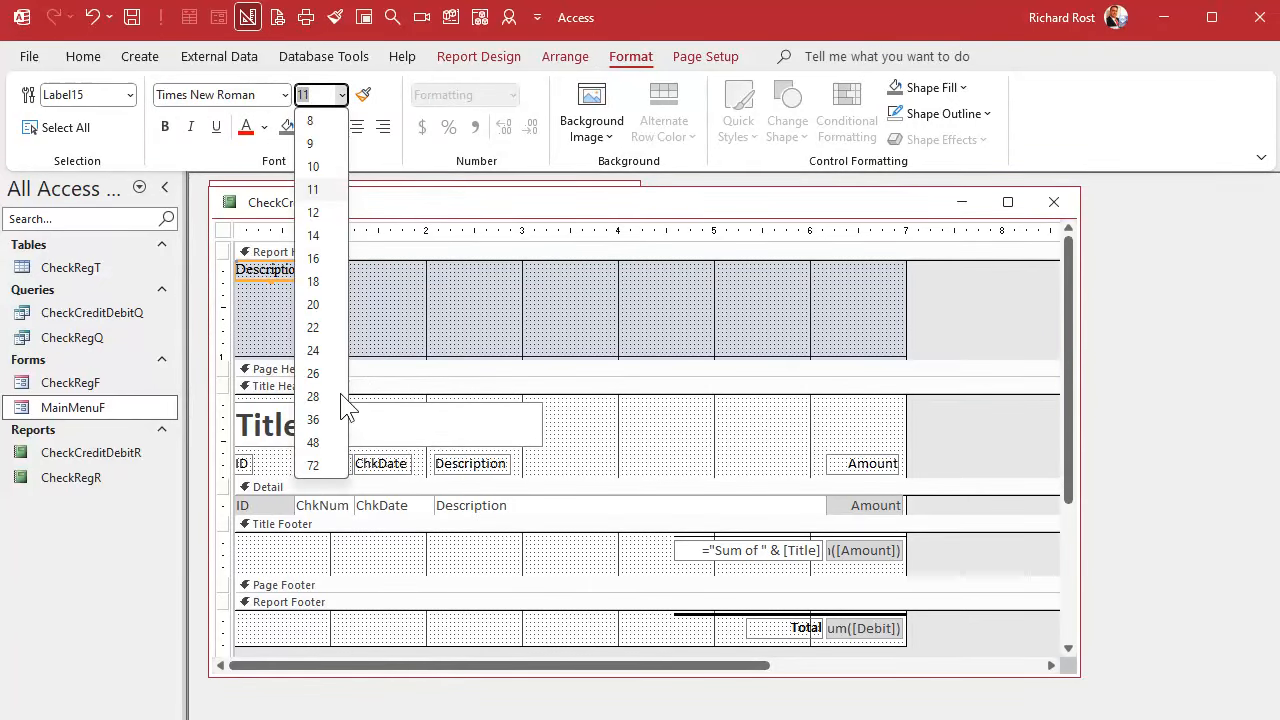
pyautogui.click(325, 419)
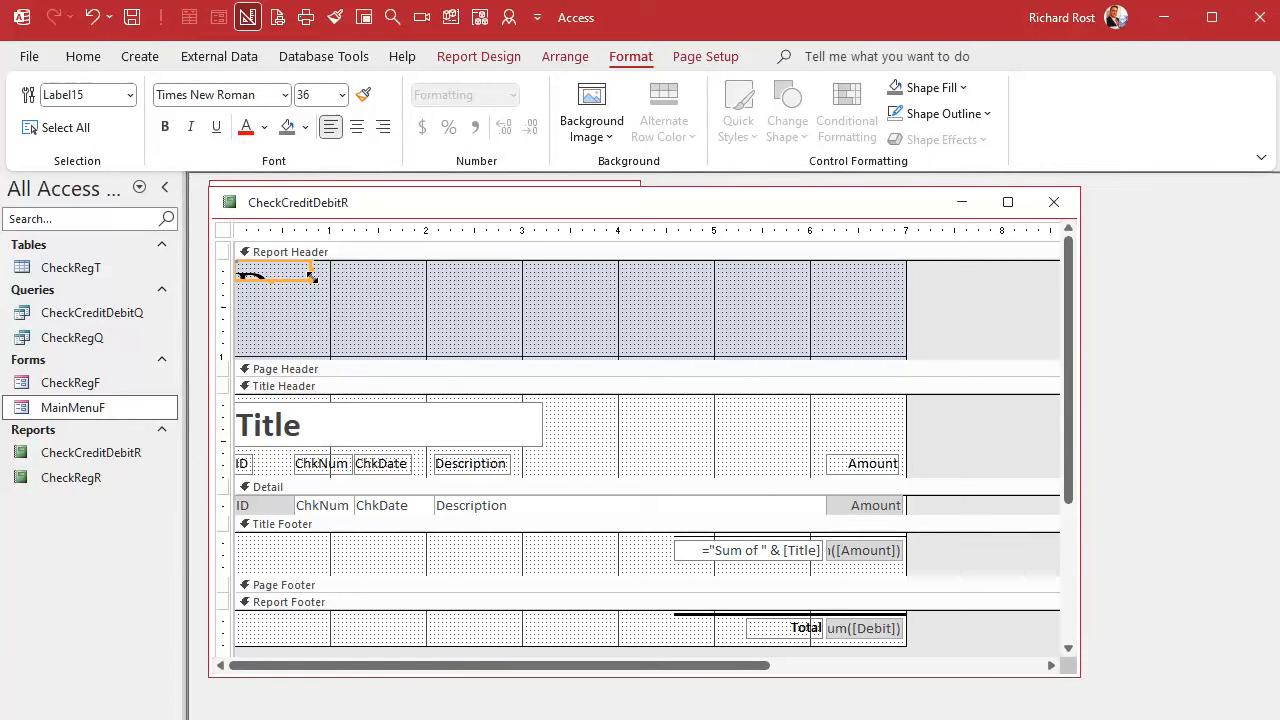
# Increase the header label's font size to 48 points and enlarge the label to about 5 inches wide
pyautogui.doubleClick(311, 281)
pyautogui.click(343, 97)
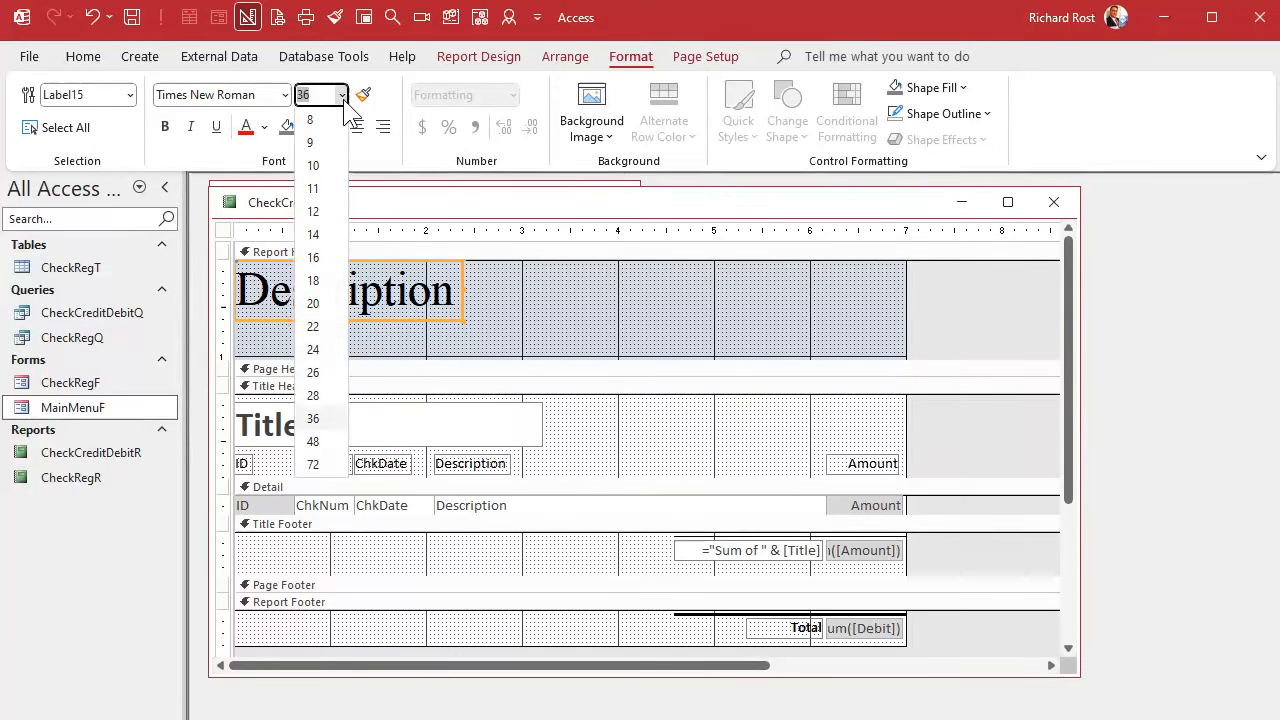
pyautogui.click(315, 443)
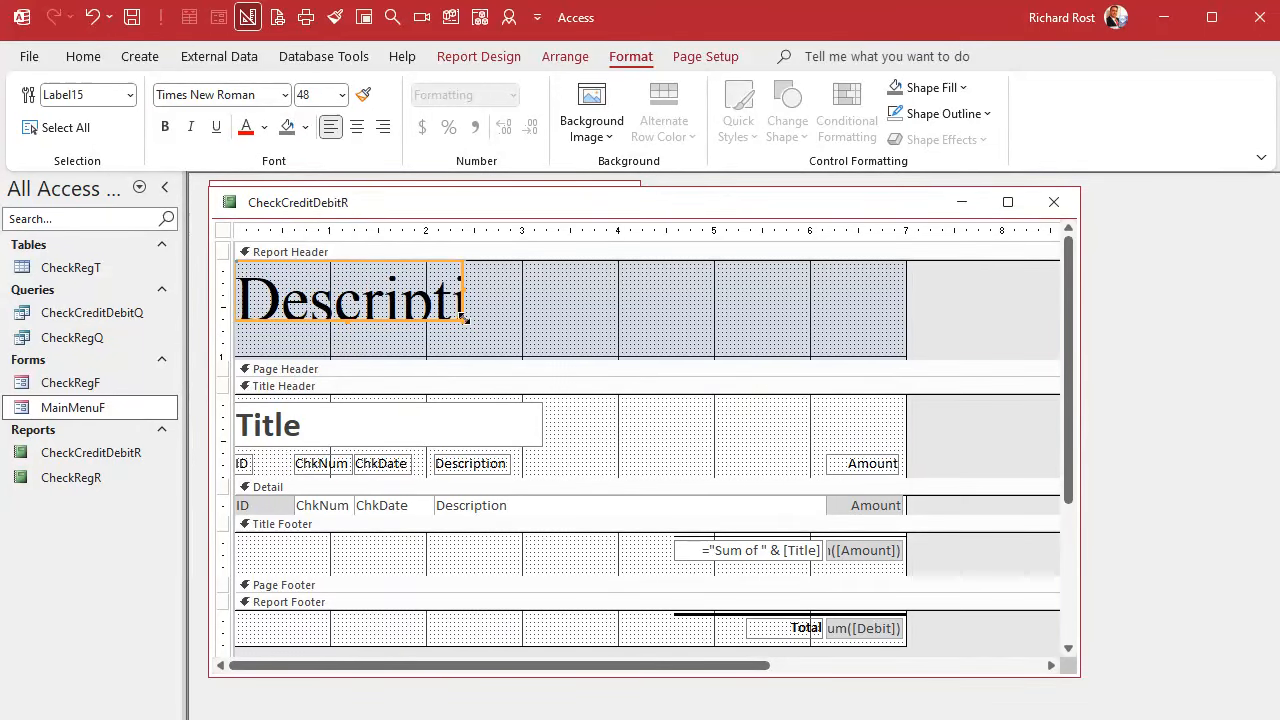
pyautogui.moveTo(465, 317); pyautogui.dragTo(181, 282)
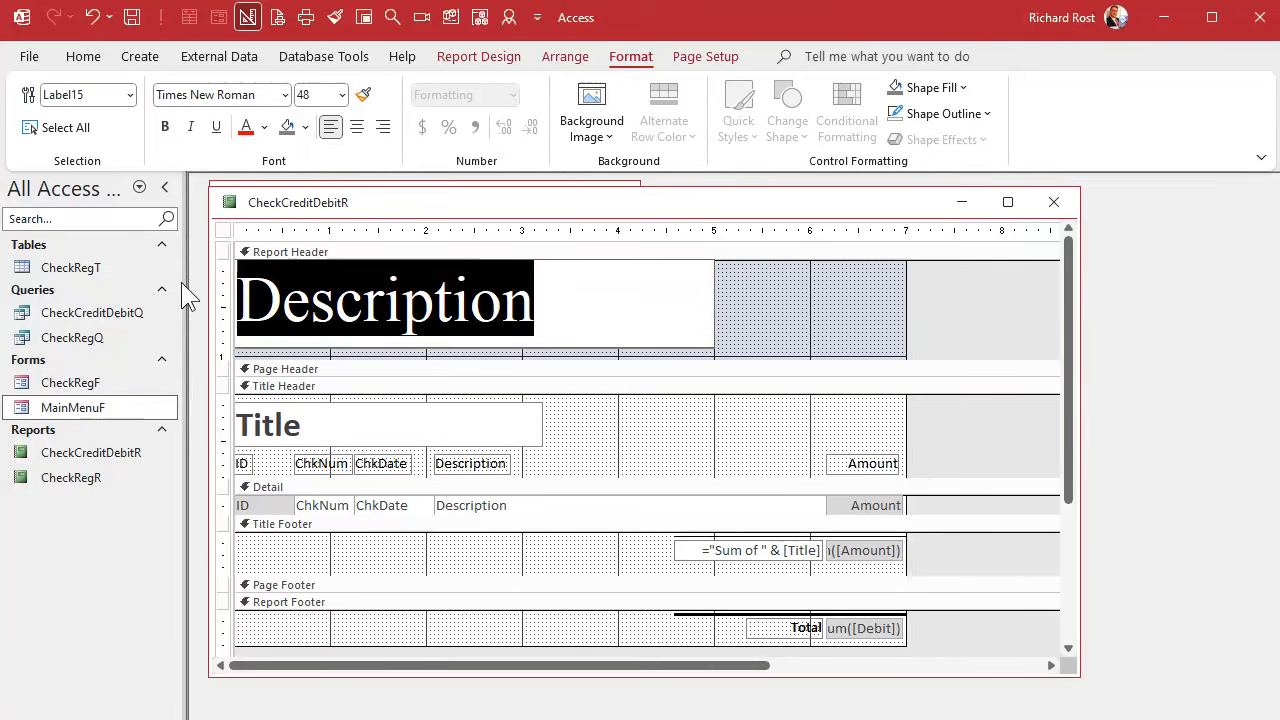
# Change the header label's caption to STATEMENT and make it bold
pyautogui.write('STATEMENT')
pyautogui.press('Return')
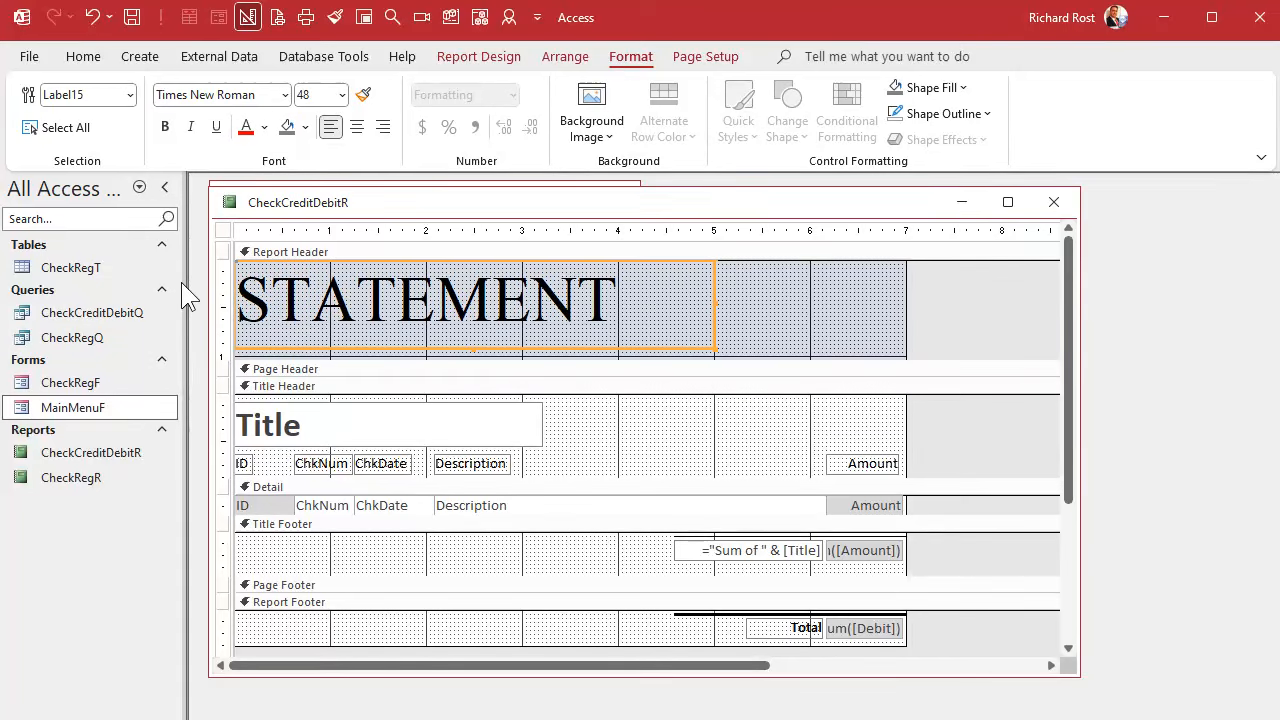
pyautogui.hotkey('ctrl', 'b')
pyautogui.click(765, 279)
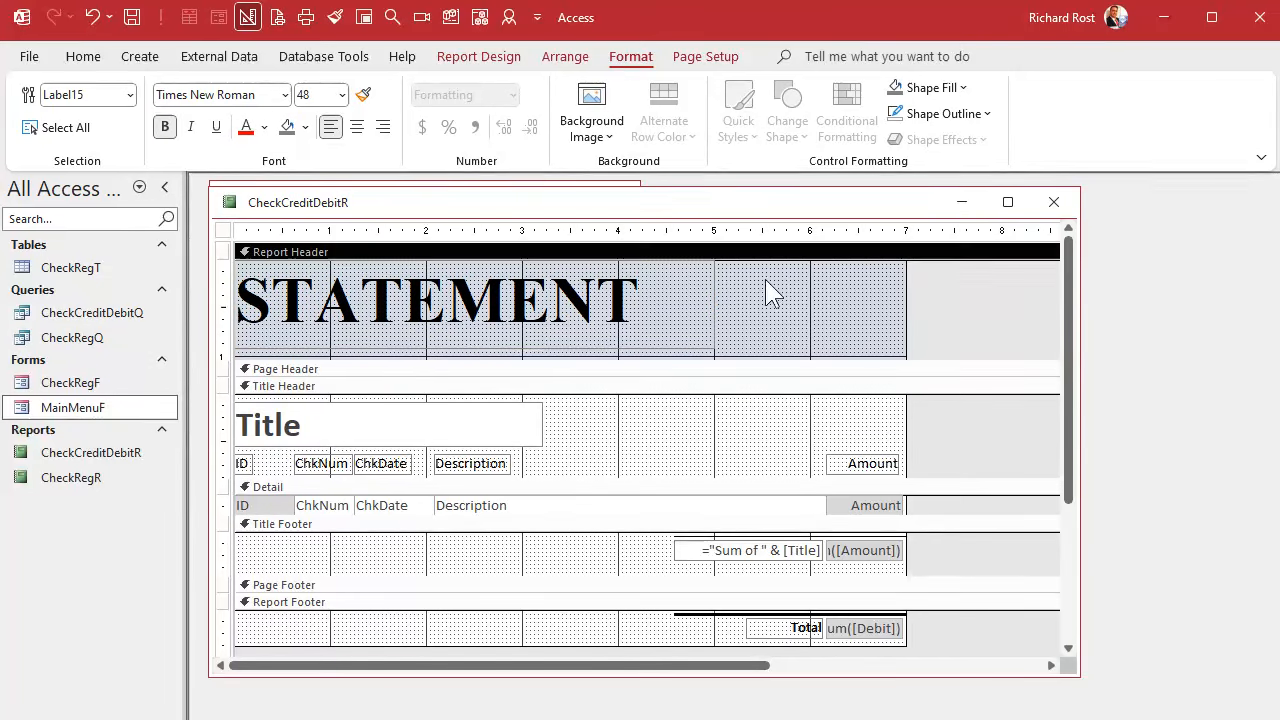
# Reduce the STATEMENT label's height slightly and extend the Report Header section to about 1.42 inches high
pyautogui.click(462, 348)
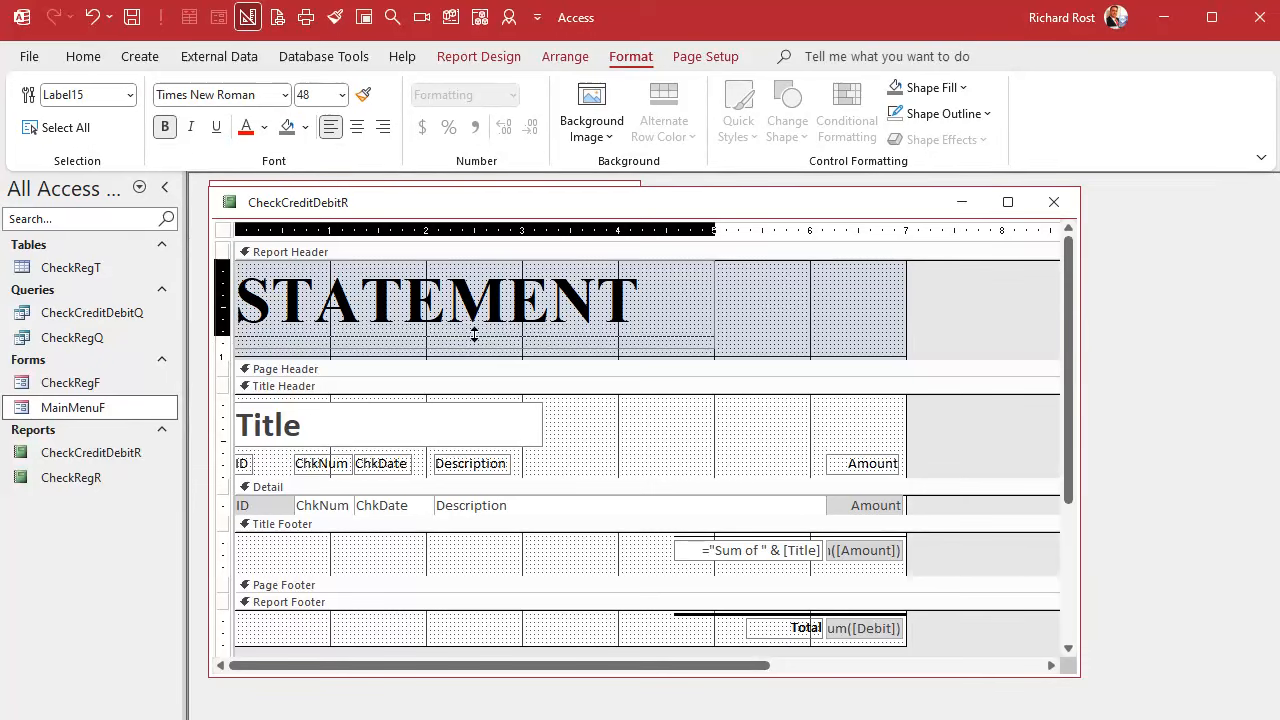
pyautogui.click(818, 322)
pyautogui.moveTo(815, 393); pyautogui.dragTo(815, 395)
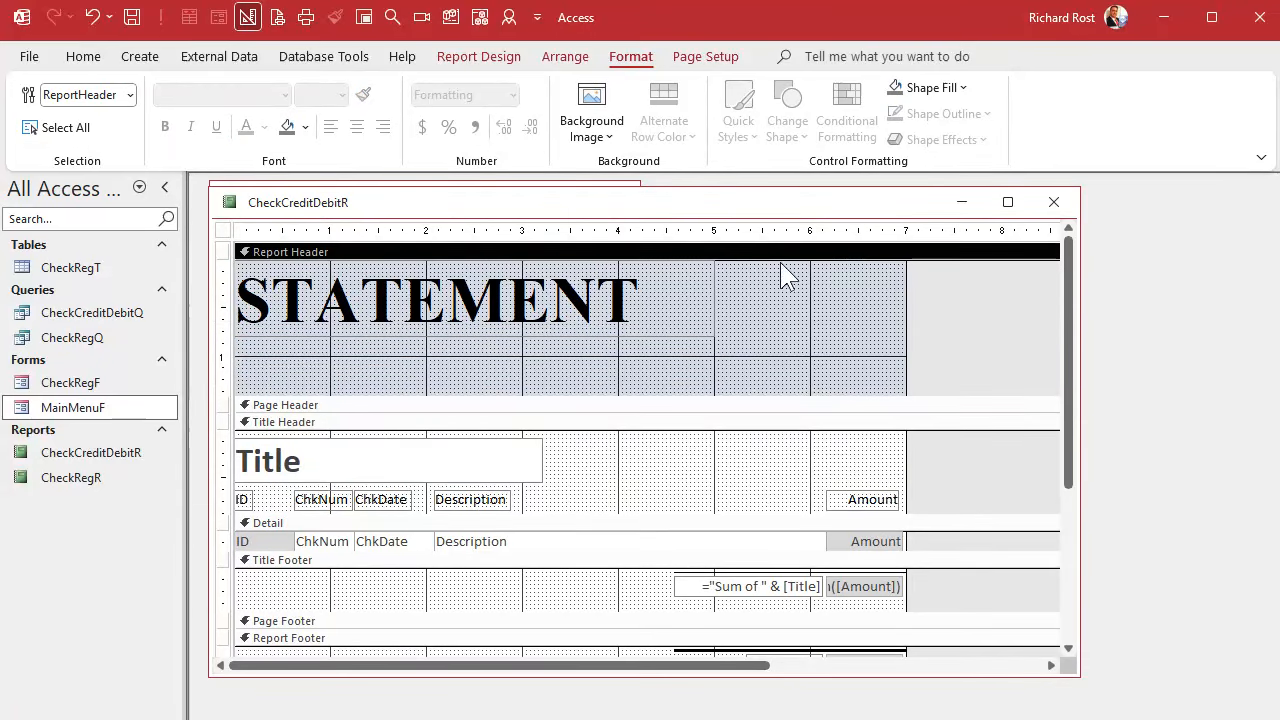
# Remove the blue background fill from the Report Header section and show the report in Print Preview
pyautogui.doubleClick(780, 262)
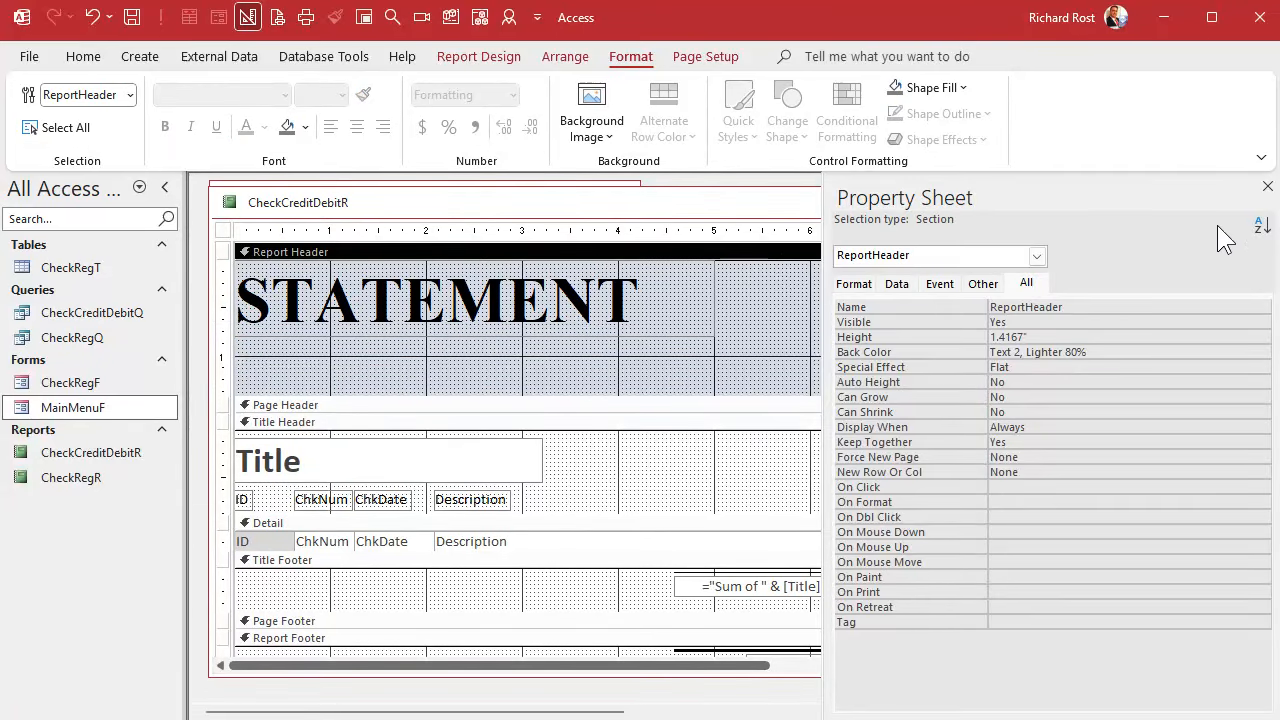
pyautogui.click(1267, 187)
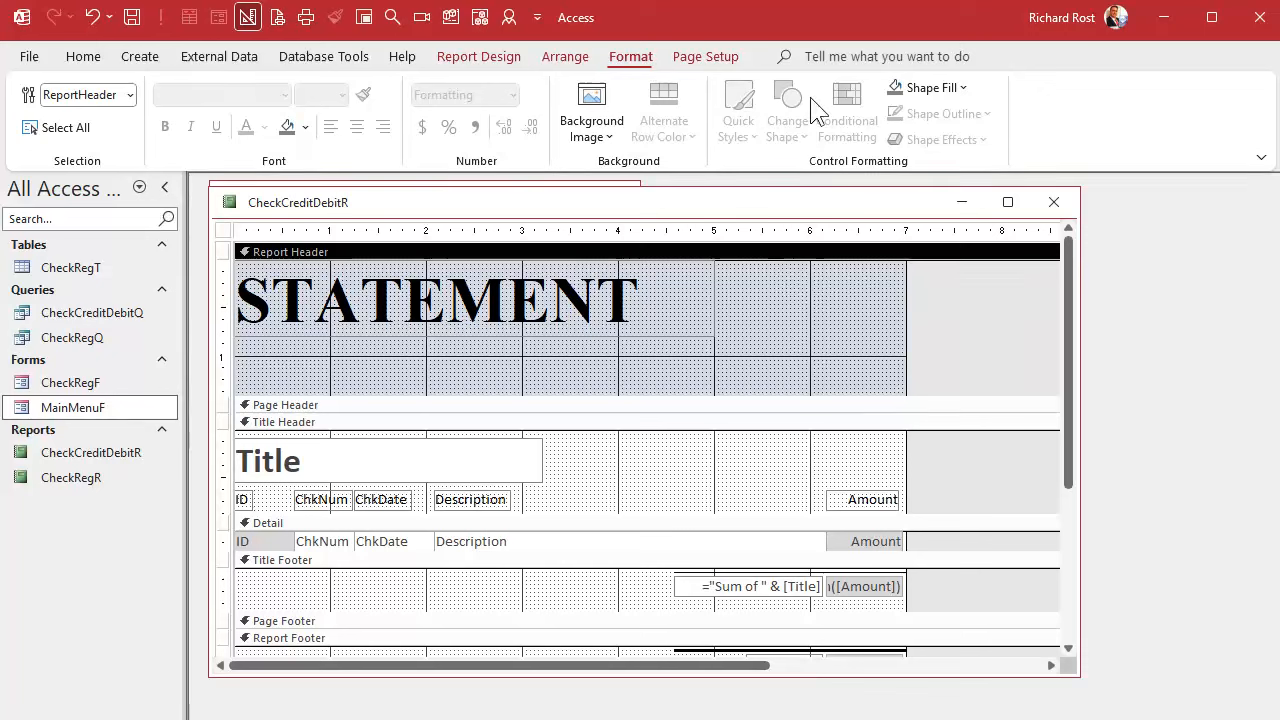
pyautogui.click(930, 87)
pyautogui.click(893, 306)
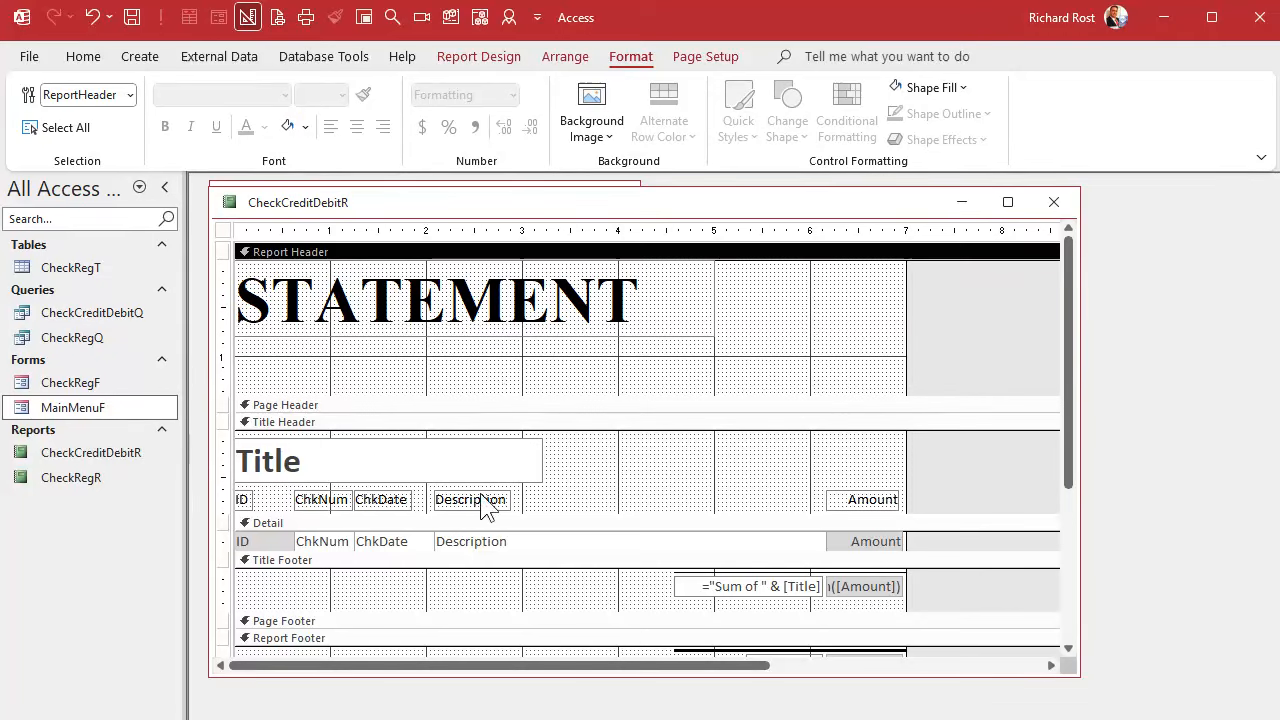
pyautogui.rightClick(652, 201)
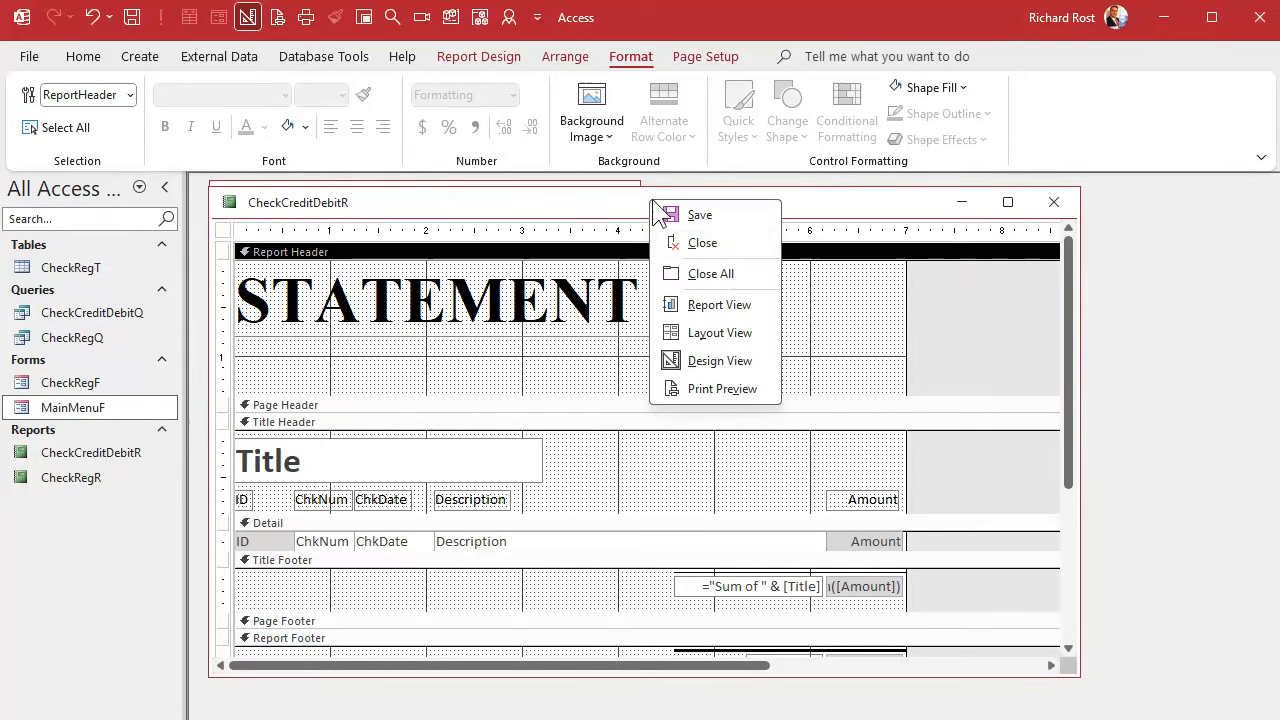
pyautogui.click(722, 390)
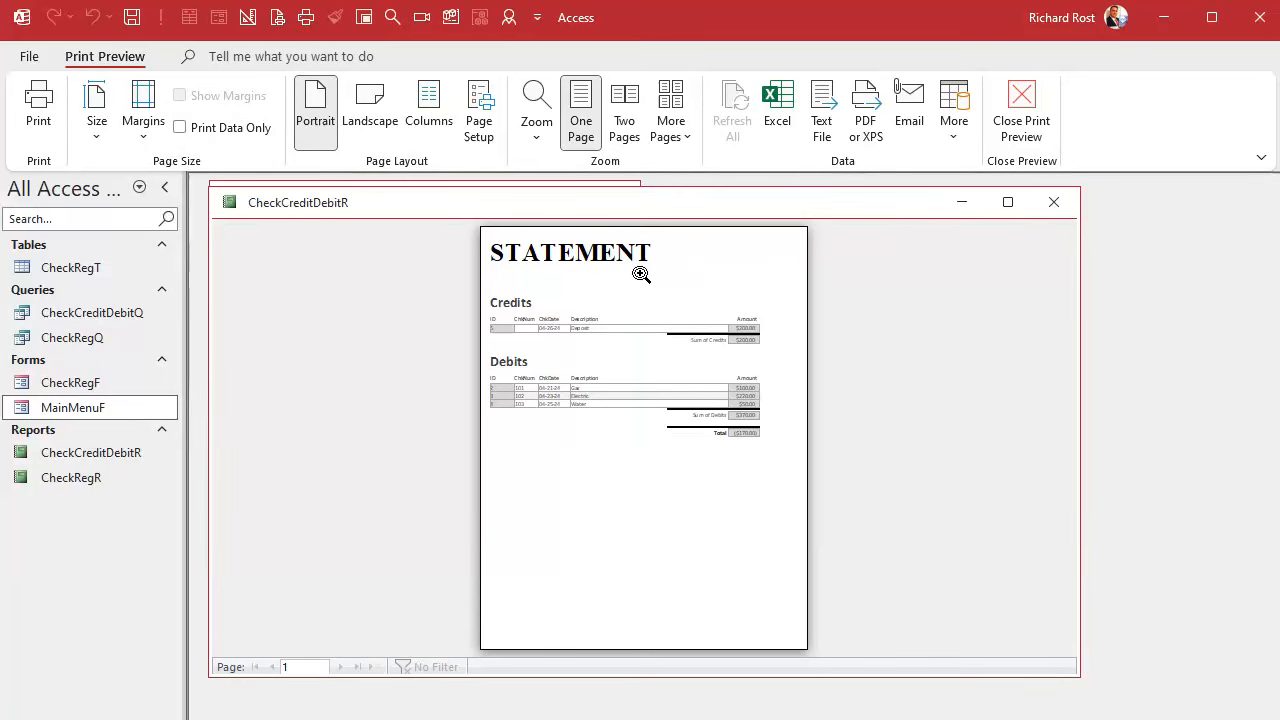
# In Design View, copy the Detail section's Description text box into the Report Header, place it below STATEMENT and widen it to about 5.54 inches
pyautogui.rightClick(670, 199)
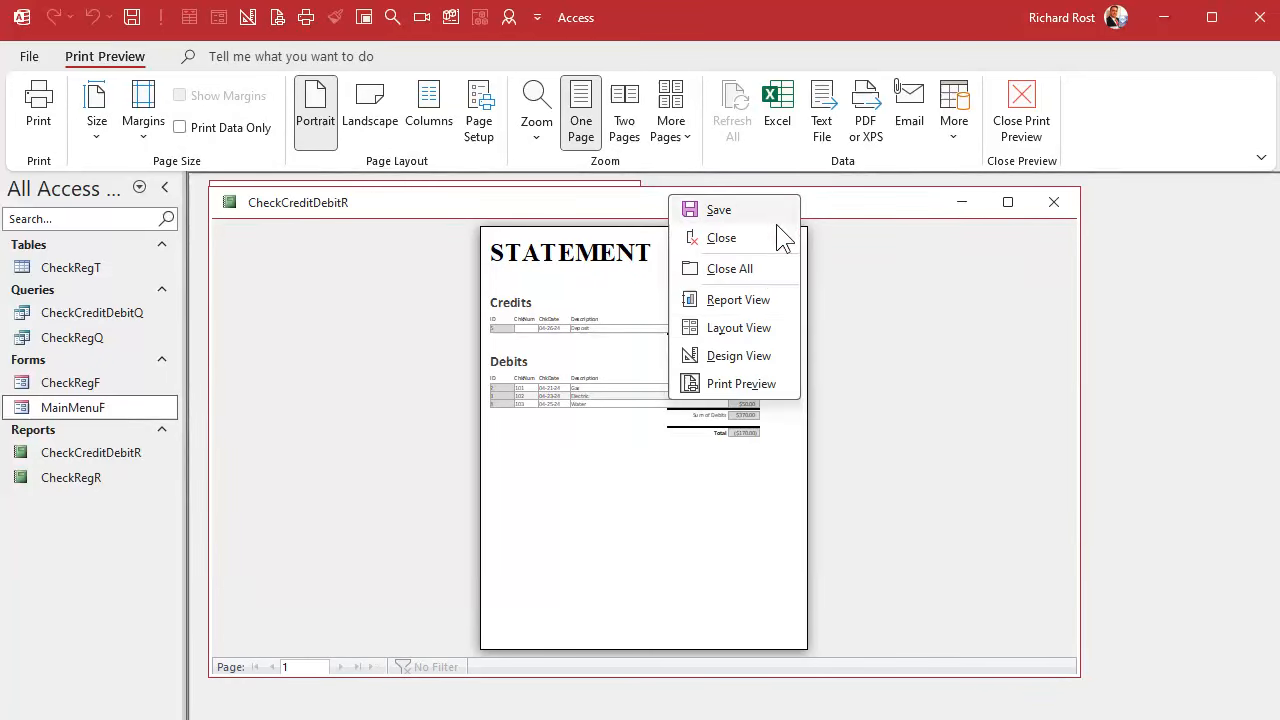
pyautogui.click(738, 357)
pyautogui.click(517, 549)
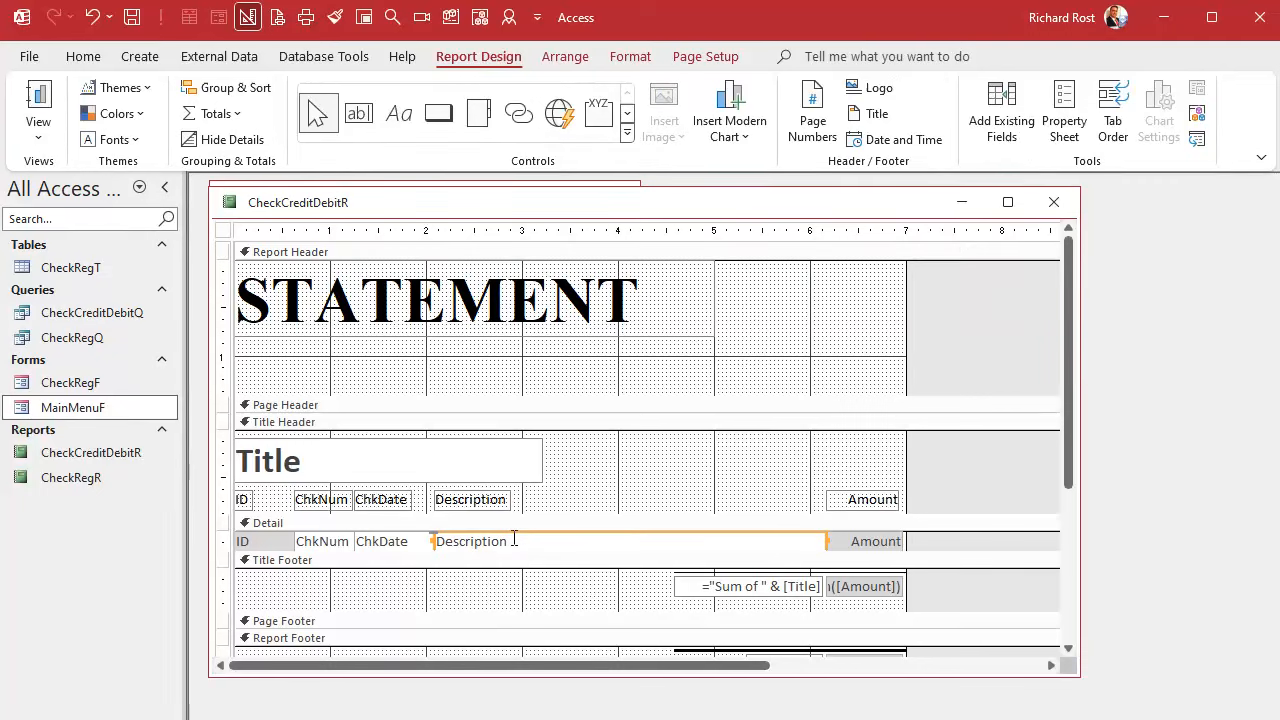
pyautogui.hotkey('ctrl', 'c')
pyautogui.click(543, 391)
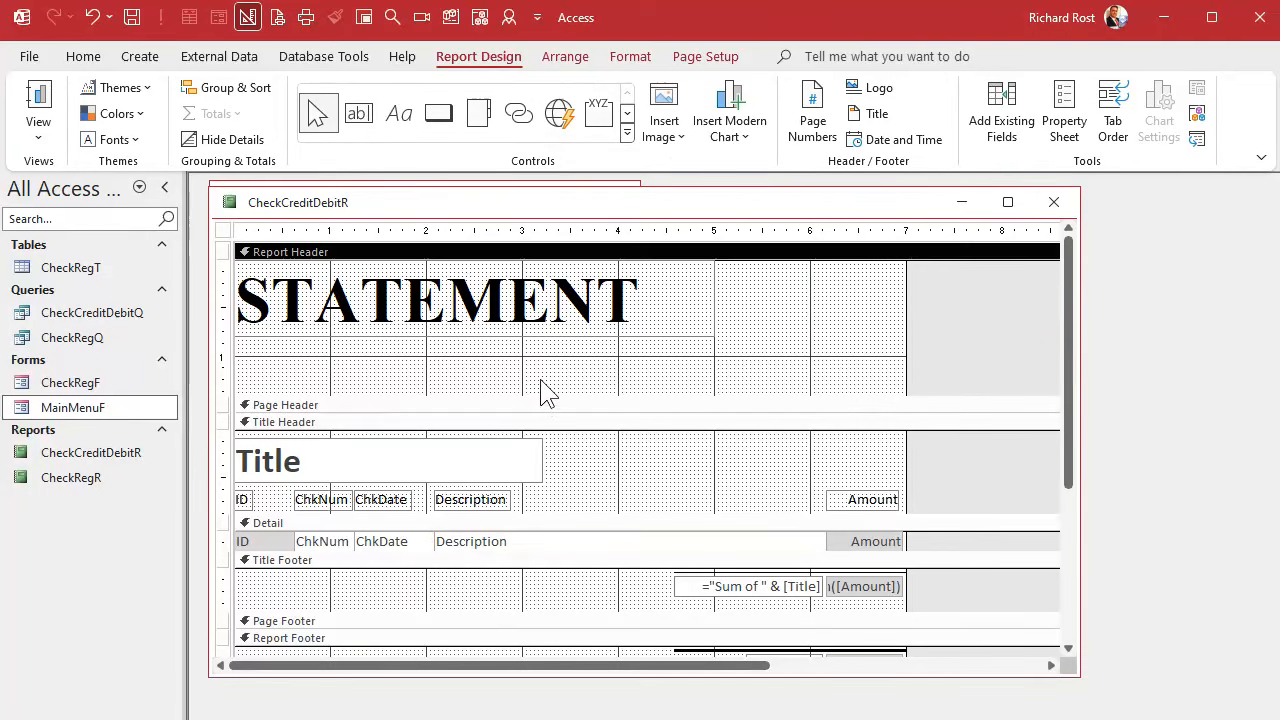
pyautogui.hotkey('ctrl', 'v')
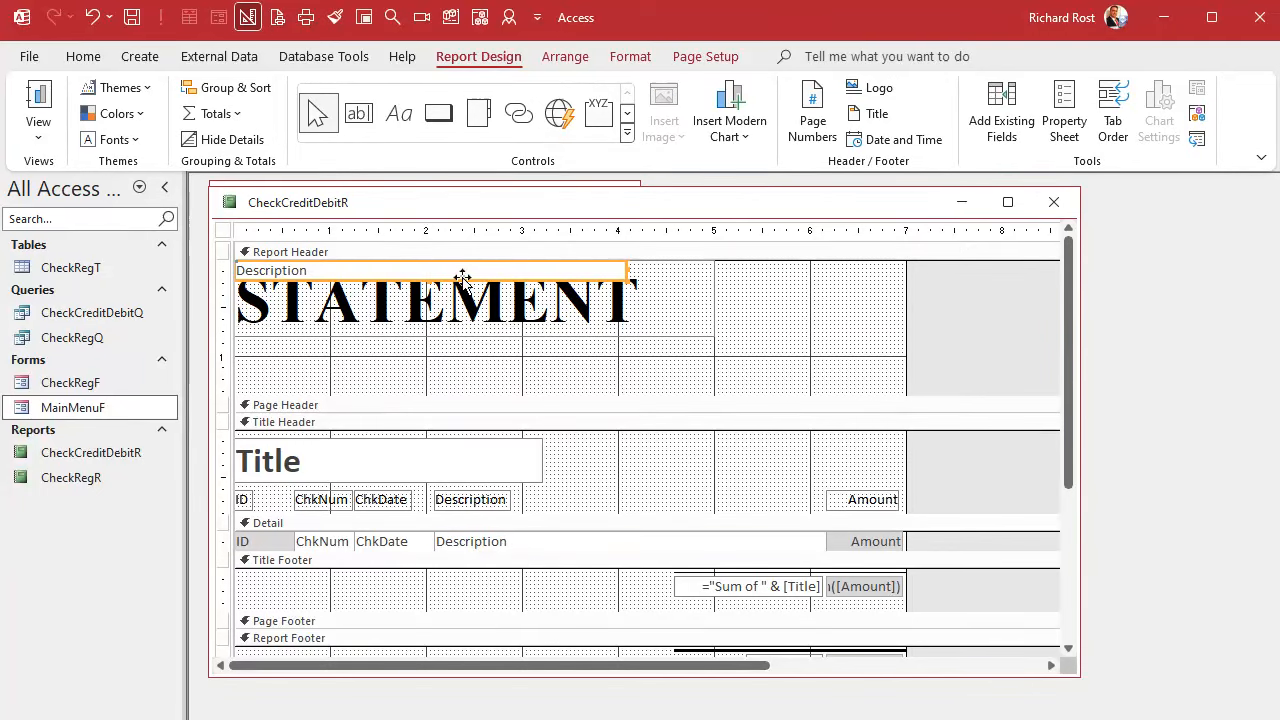
pyautogui.moveTo(462, 275); pyautogui.dragTo(737, 357)
pyautogui.moveTo(509, 350); pyautogui.dragTo(369, 348)
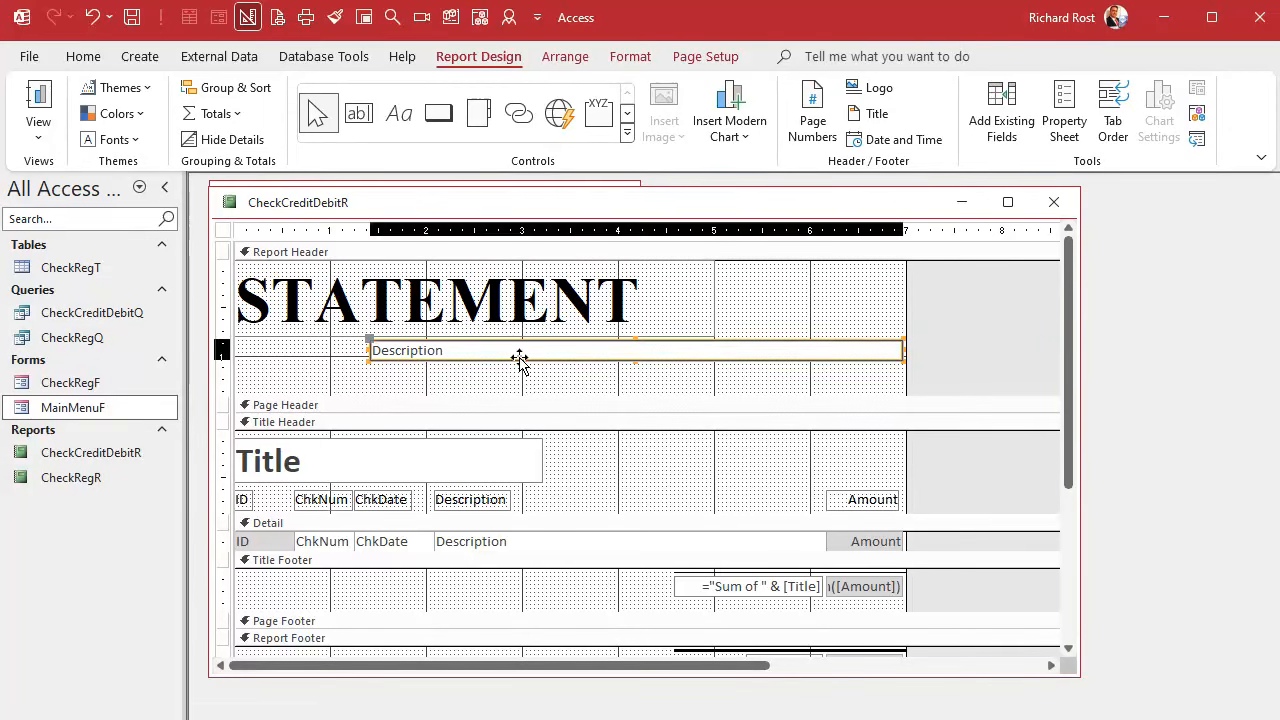
# Set the copied text box's Control Source to ="For Transactions Between " & Forms!MainMenuF!StartDate & " and " & Forms!MainMenuF!EndDate
pyautogui.doubleClick(519, 363)
pyautogui.click(962, 336)
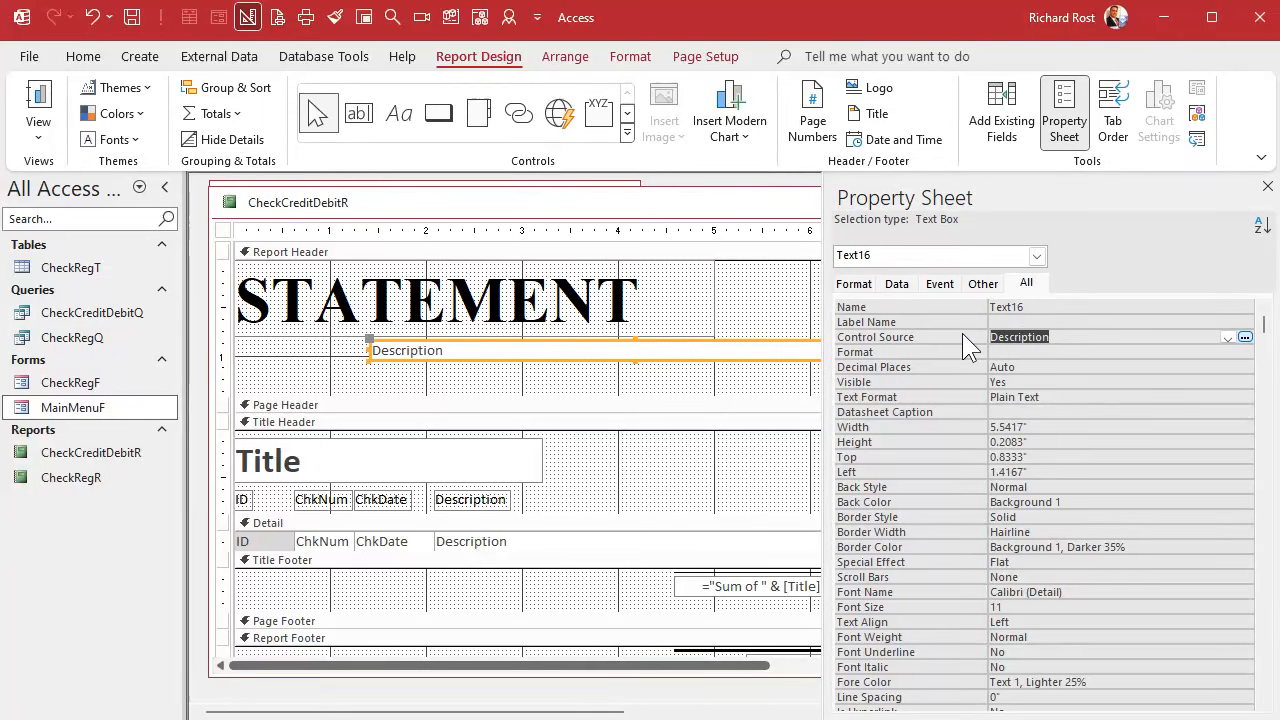
pyautogui.hotkey('shift', 'F2')
pyautogui.hotkey('ctrl', 'a')
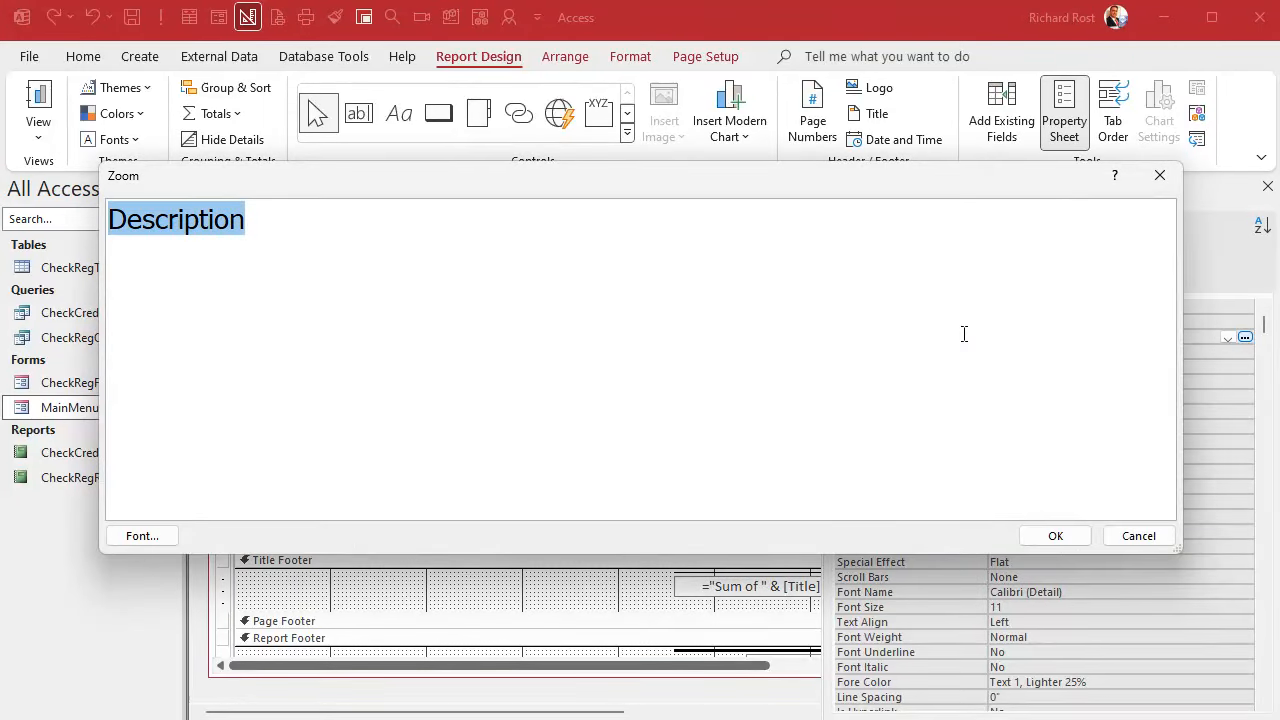
pyautogui.press('Delete')
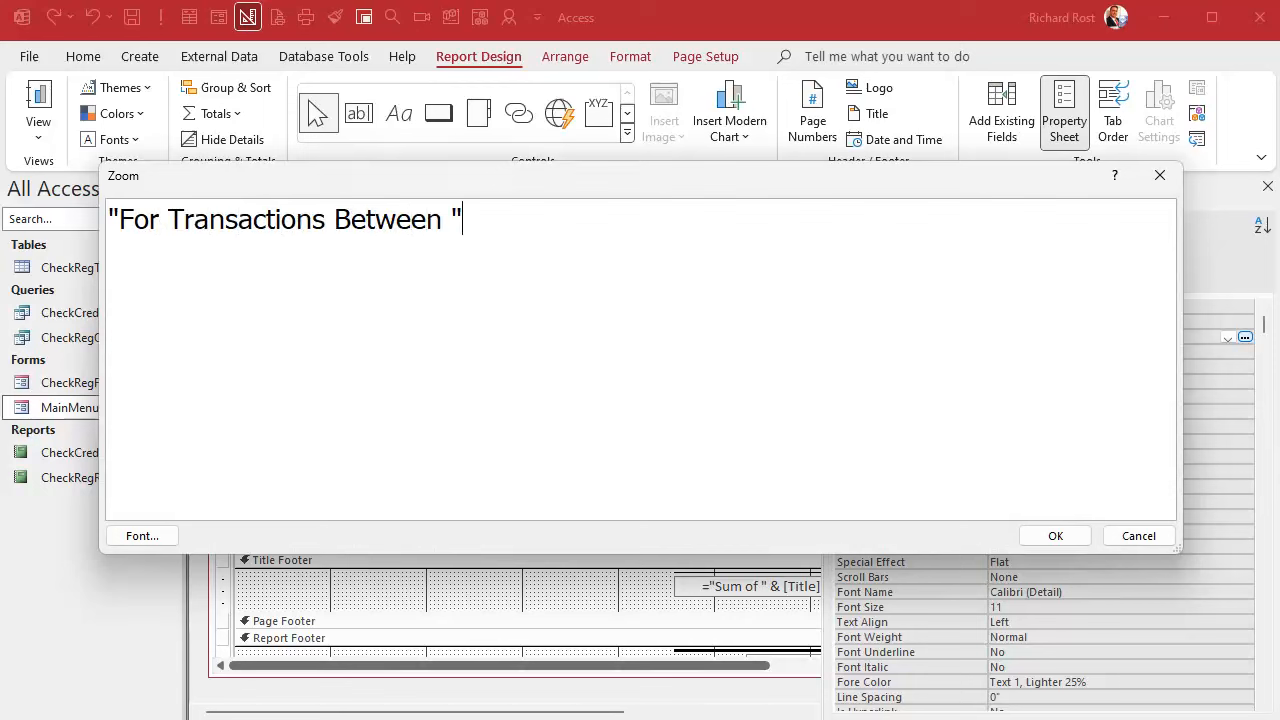
pyautogui.write('"For Transactions Between " & Forms!Ma')
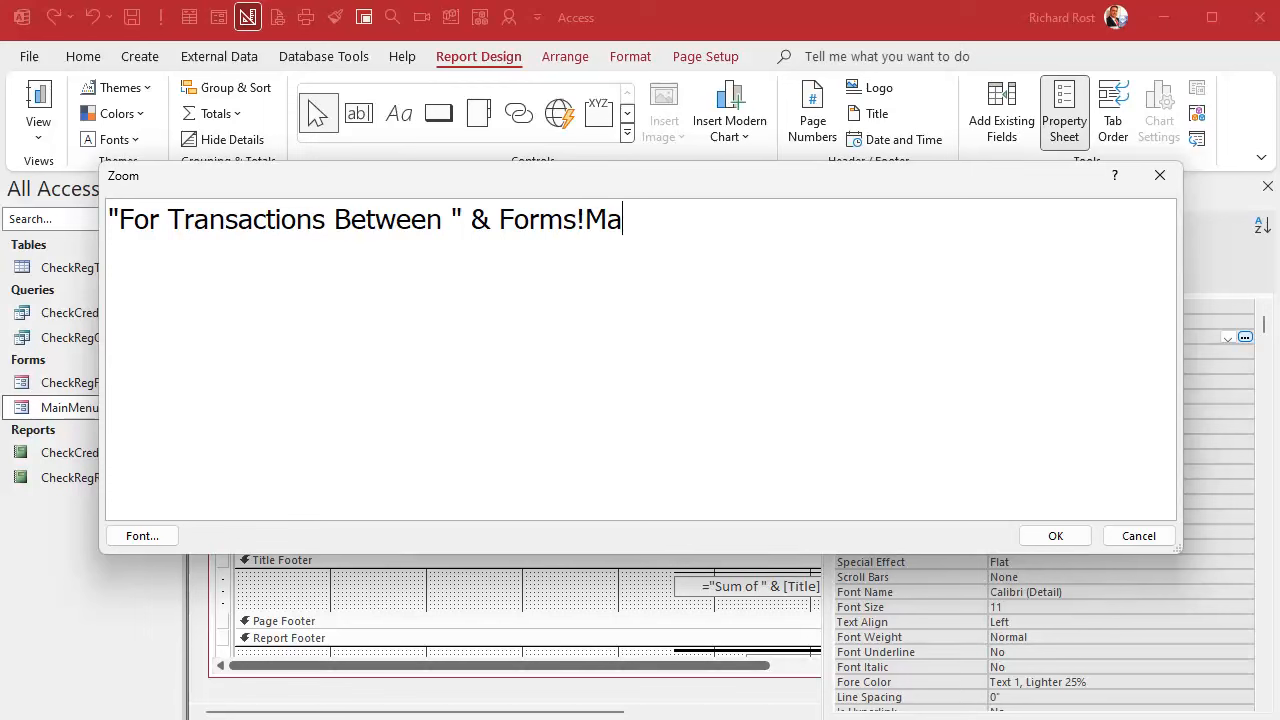
pyautogui.write('inMenuF!StartDate & " and " & Forms!M')
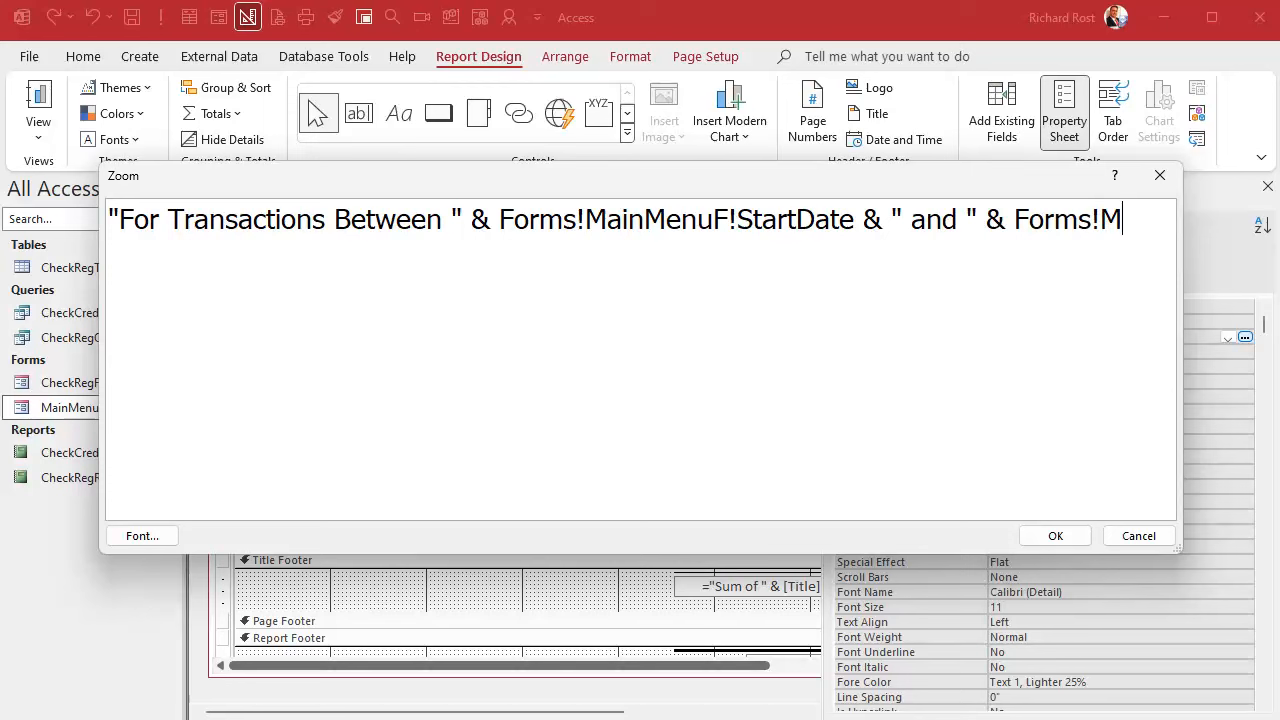
pyautogui.write('ainMenuF!EndDate')
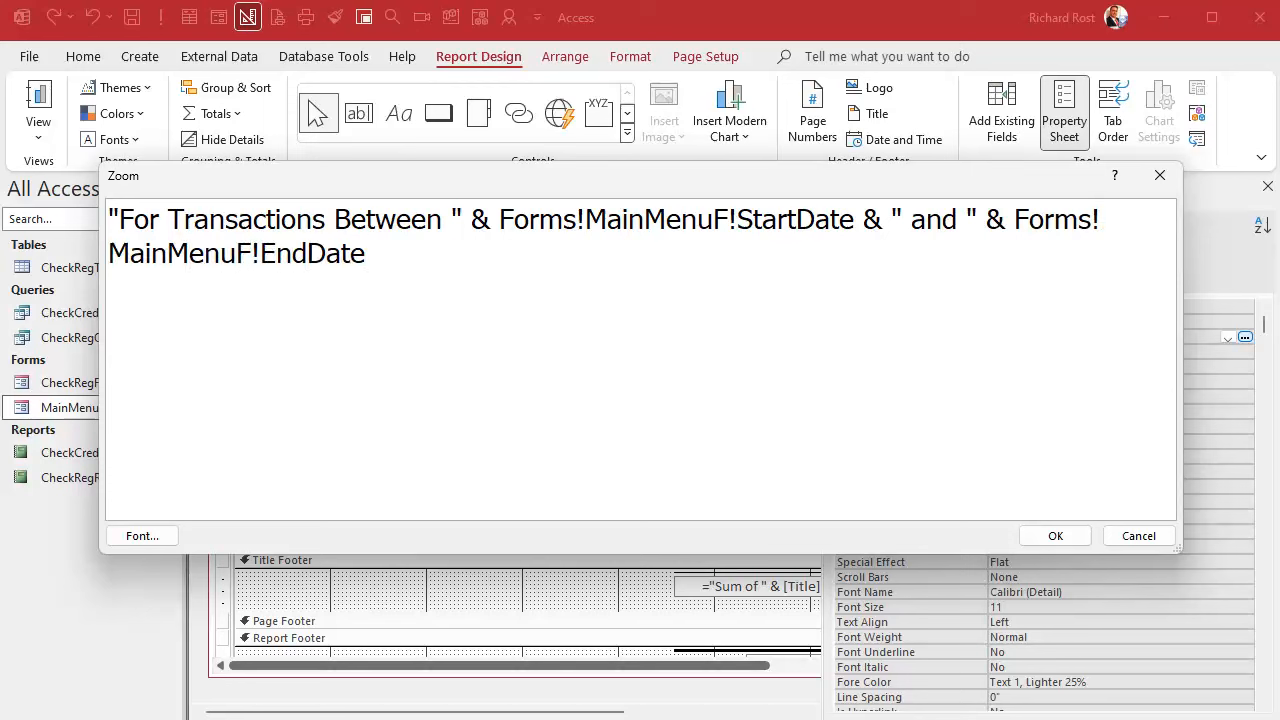
pyautogui.click(107, 216)
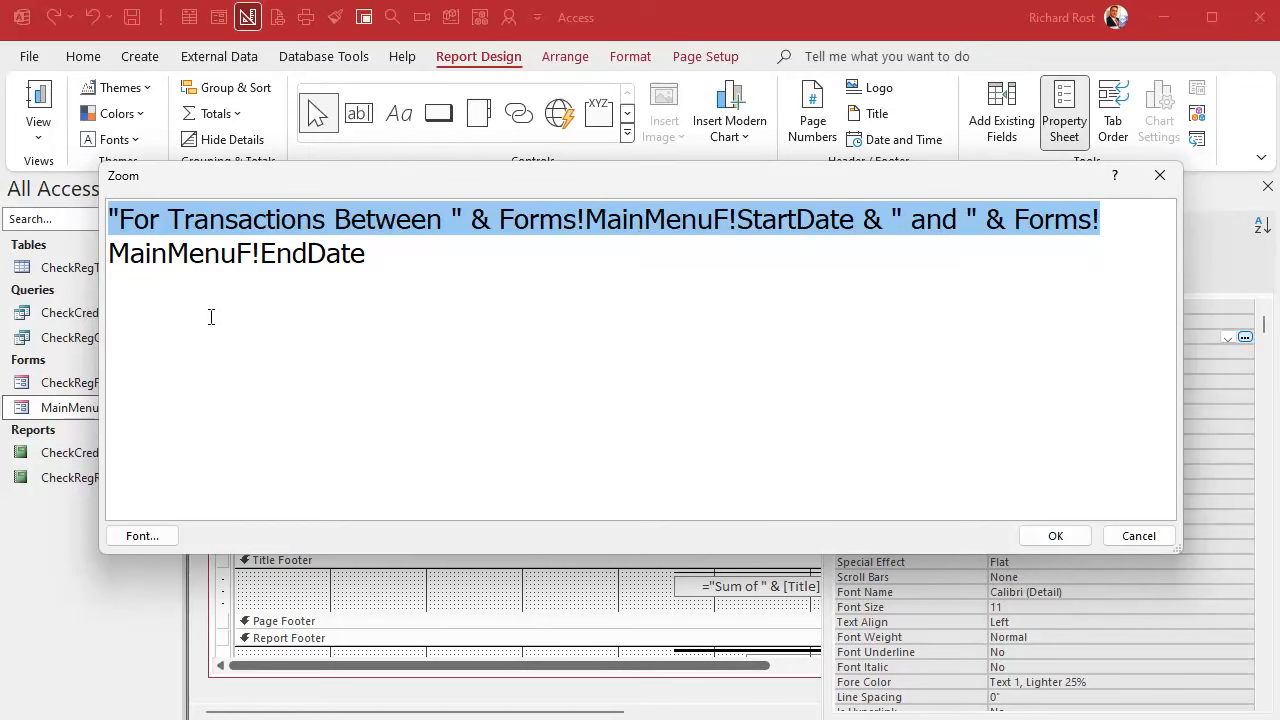
pyautogui.press('Home')
pyautogui.write('=')
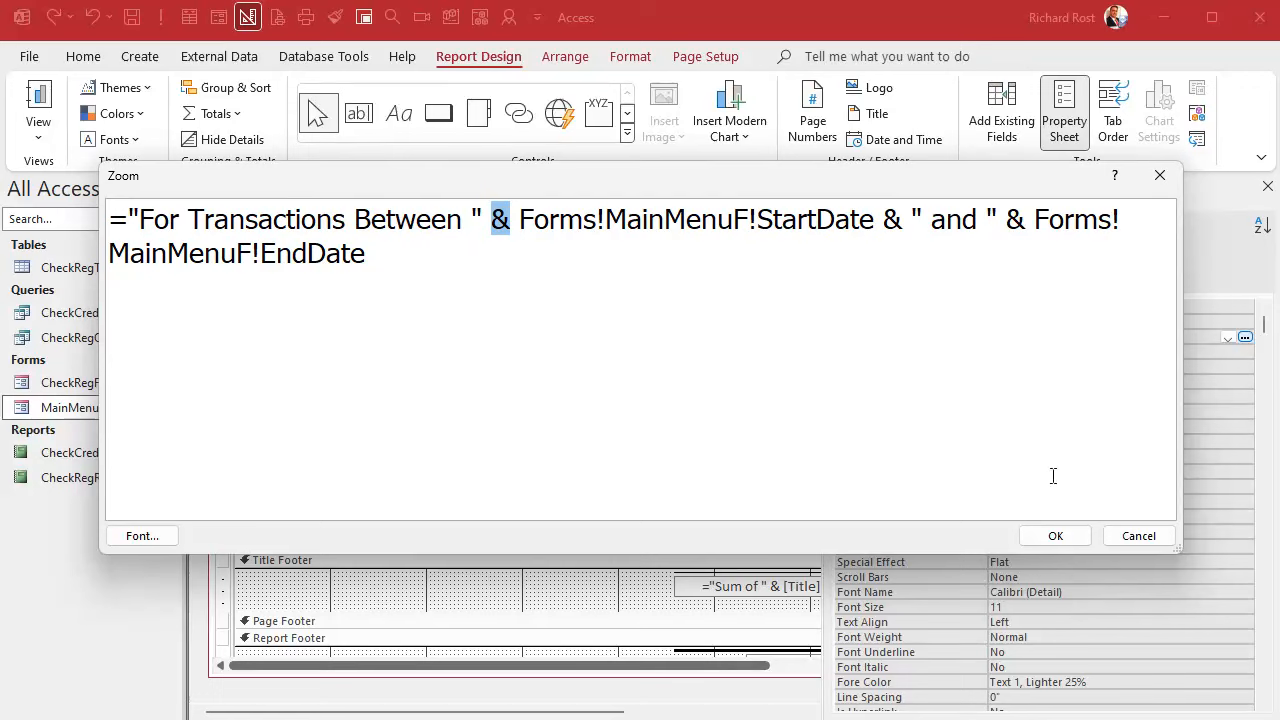
pyautogui.click(1052, 536)
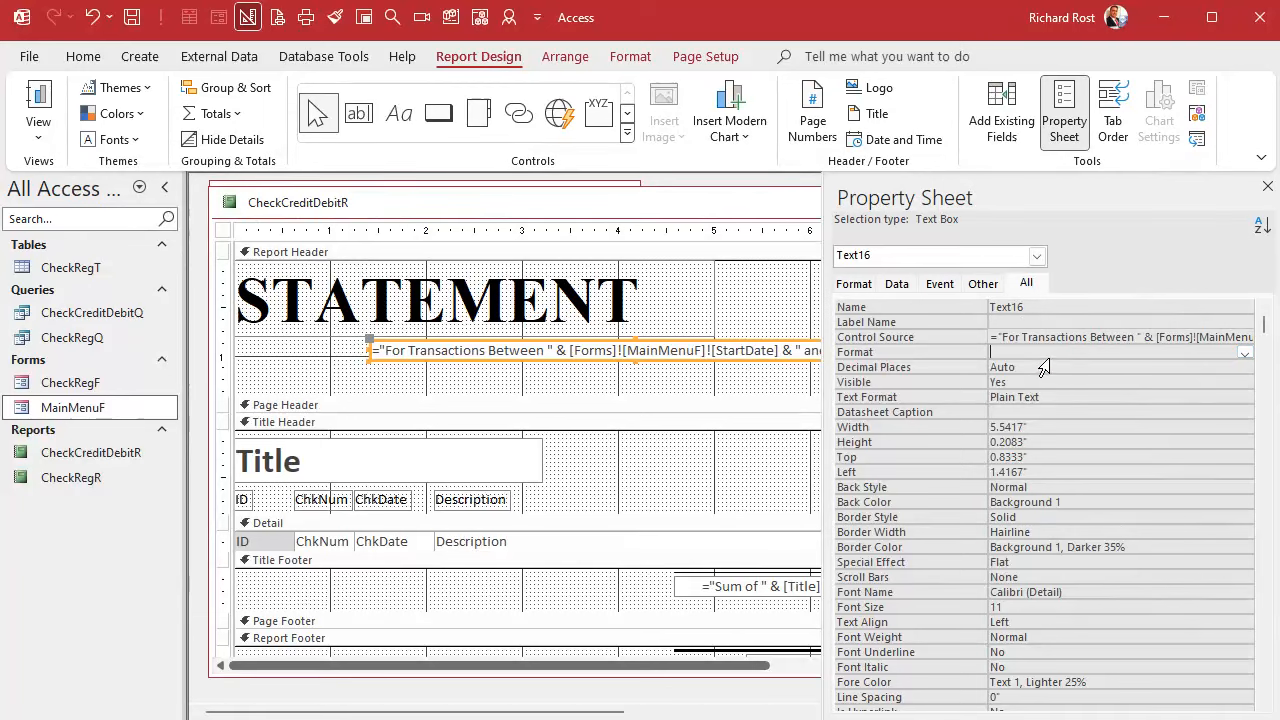
# Name the date-range text box DateNotice and close its properties
pyautogui.doubleClick(1044, 311)
pyautogui.write('DateNotice')
pyautogui.press('Return')
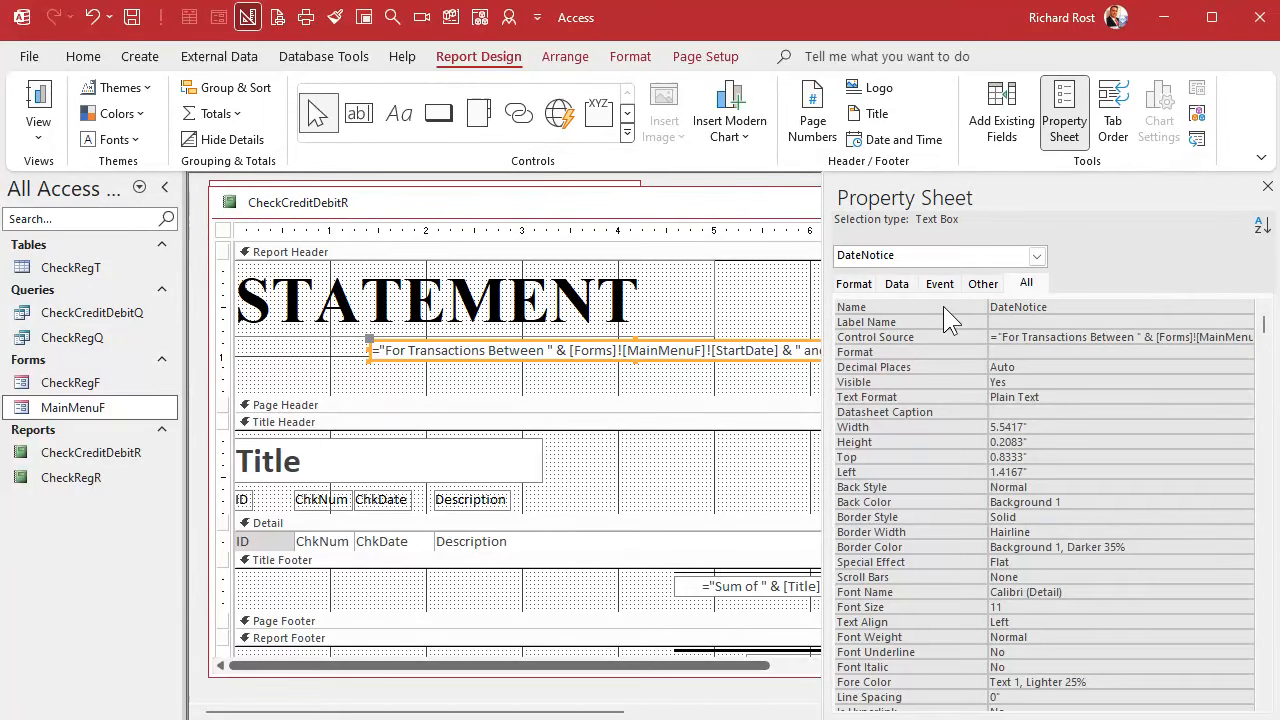
pyautogui.click(1267, 187)
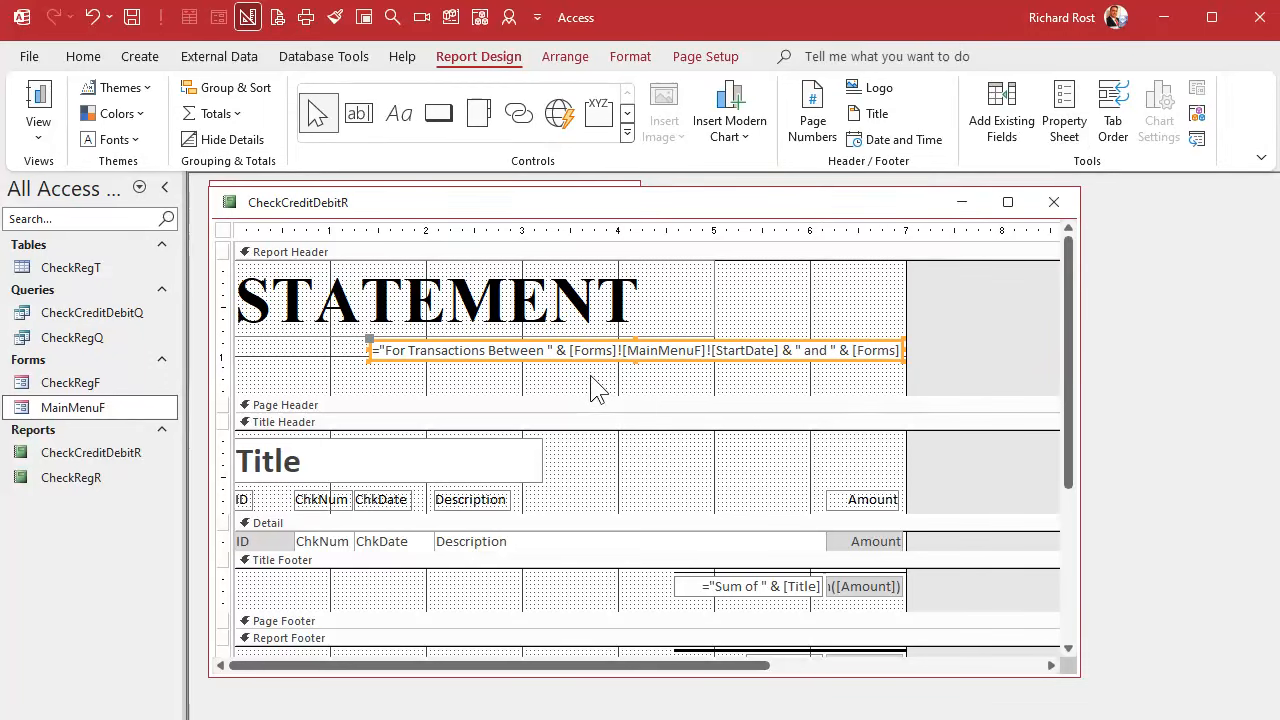
# Make the DateNotice text box slightly taller and about 6.2 inches wide, with a font size of 16
pyautogui.moveTo(632, 362); pyautogui.dragTo(630, 372)
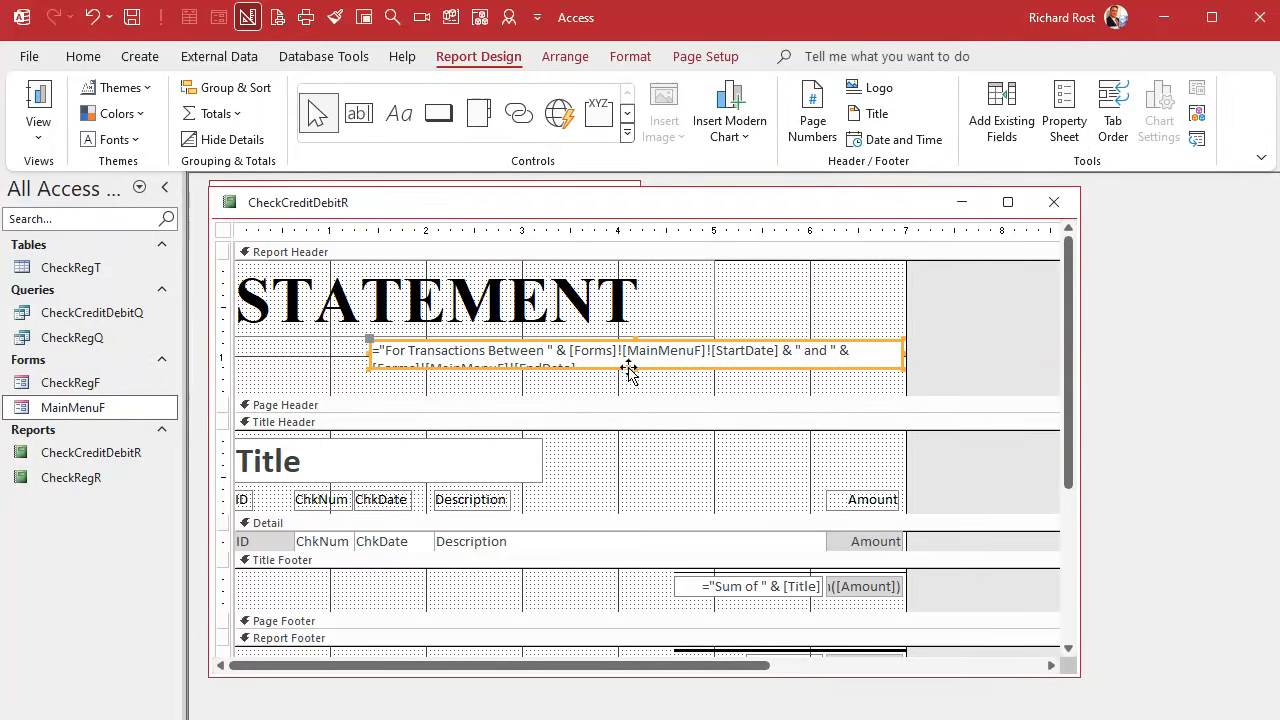
pyautogui.click(628, 56)
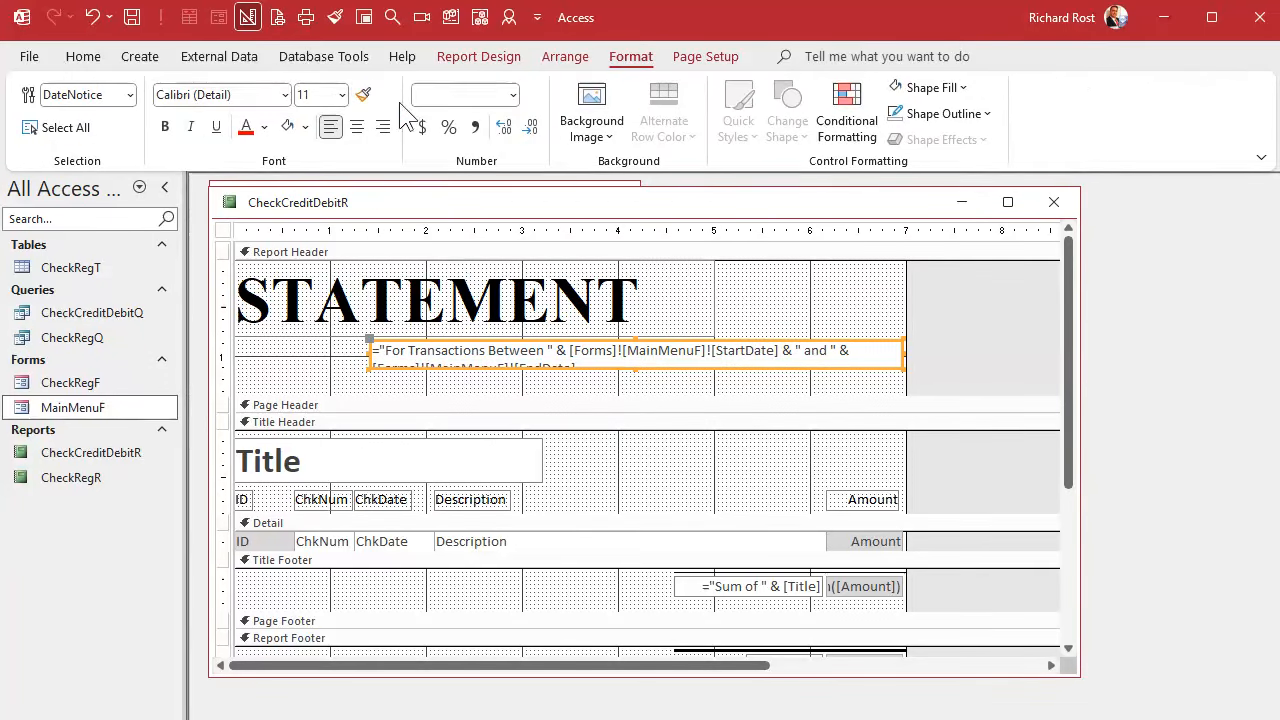
pyautogui.click(341, 94)
pyautogui.click(313, 258)
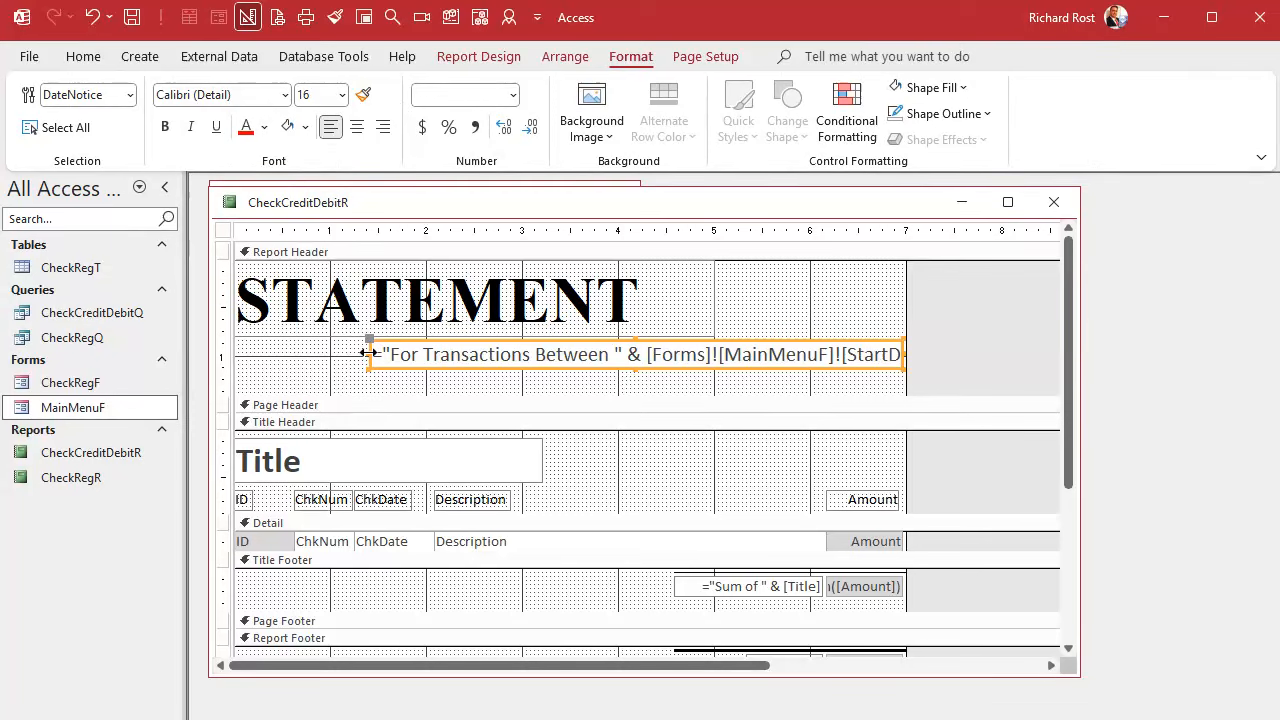
pyautogui.moveTo(369, 354); pyautogui.dragTo(309, 350)
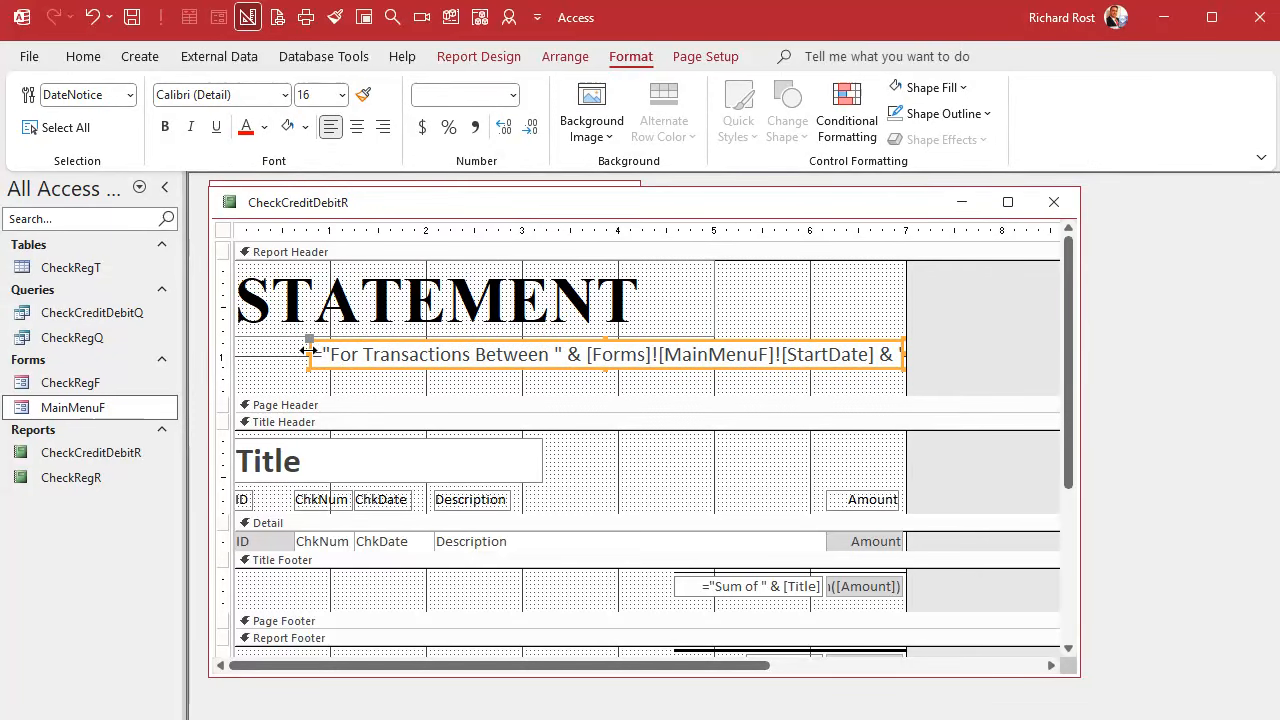
# Right-align the DateNotice text, close the report and preview the account statement from the Main Menu
pyautogui.click(383, 126)
pyautogui.click(852, 314)
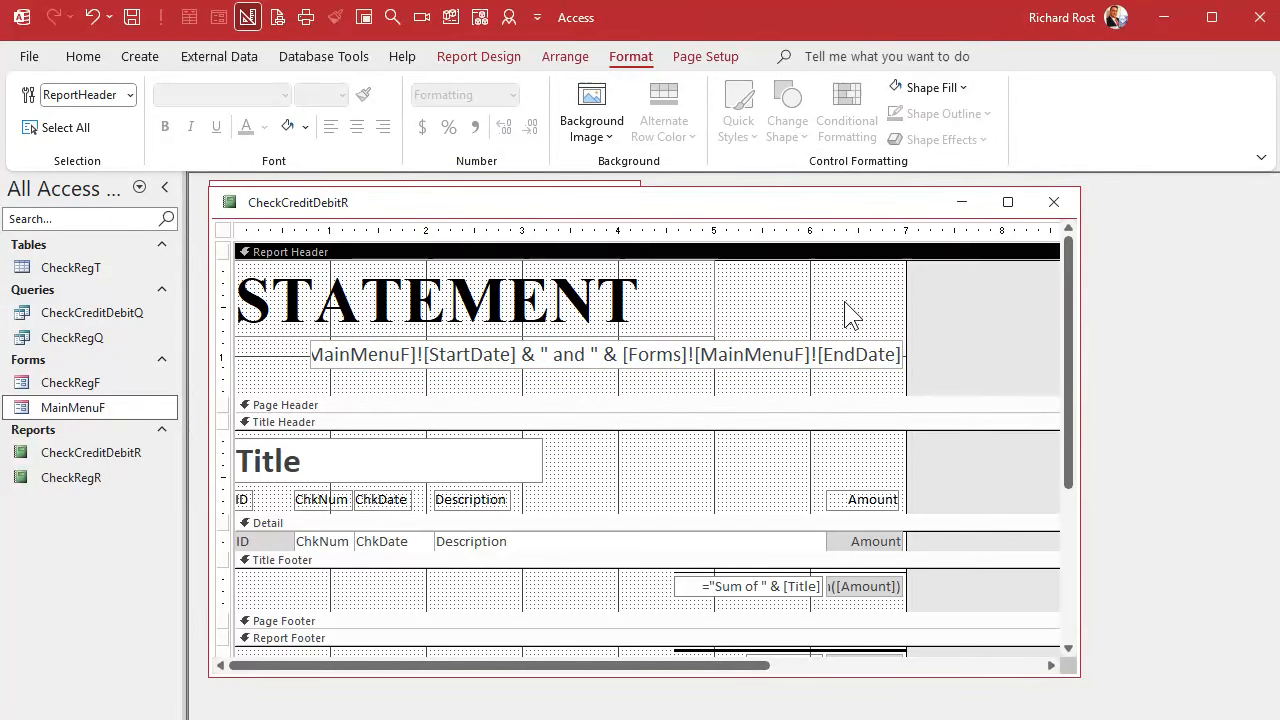
pyautogui.click(1054, 202)
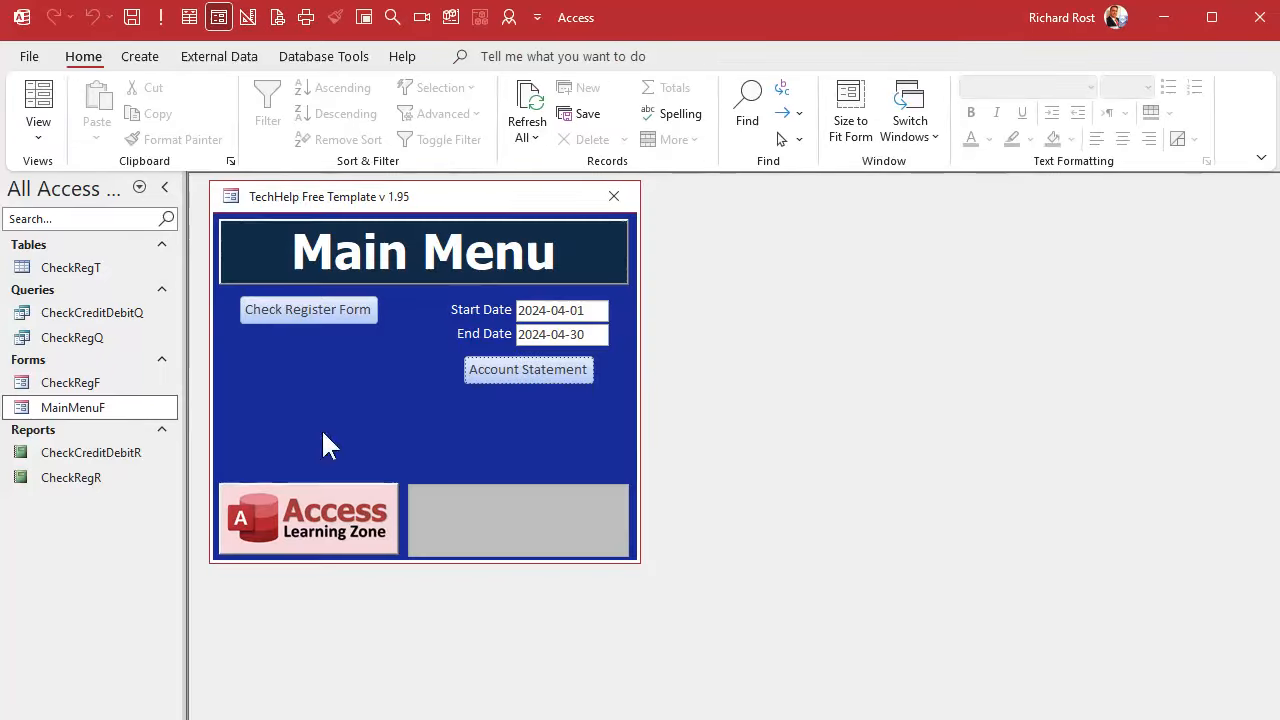
pyautogui.click(528, 376)
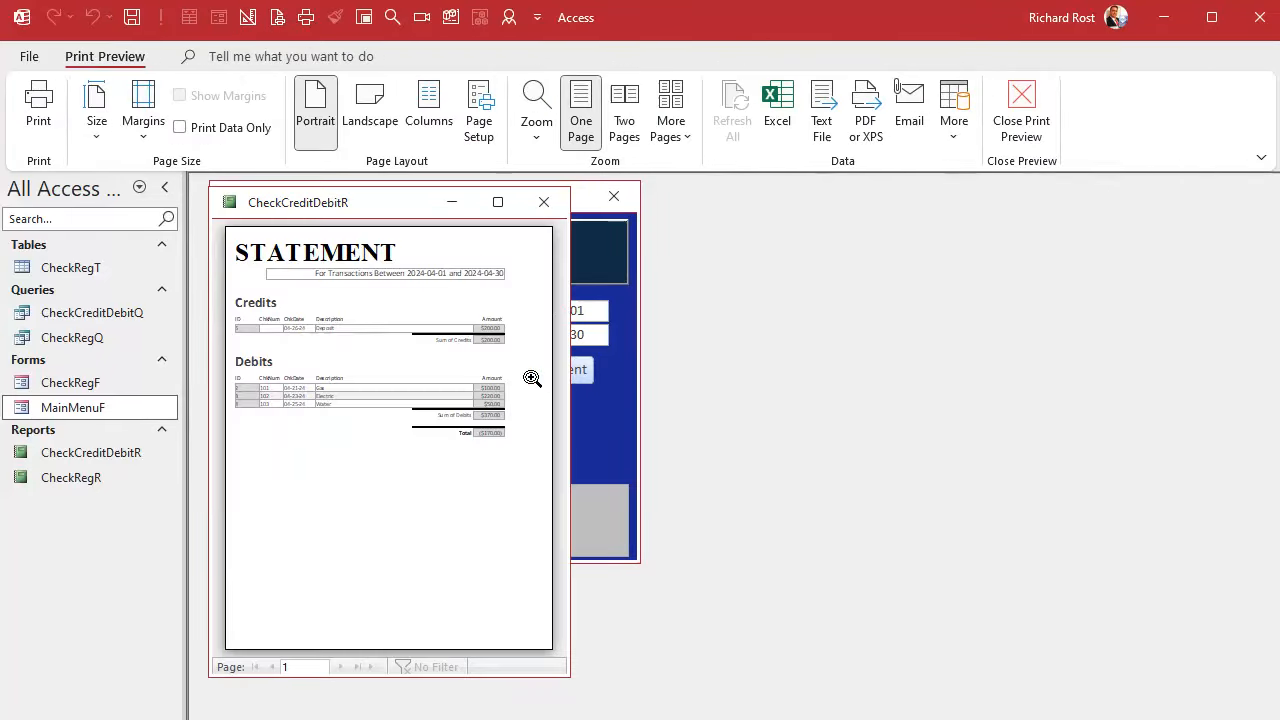
# In Design View, make the outline of the DateNotice text box transparent and close the report
pyautogui.rightClick(374, 205)
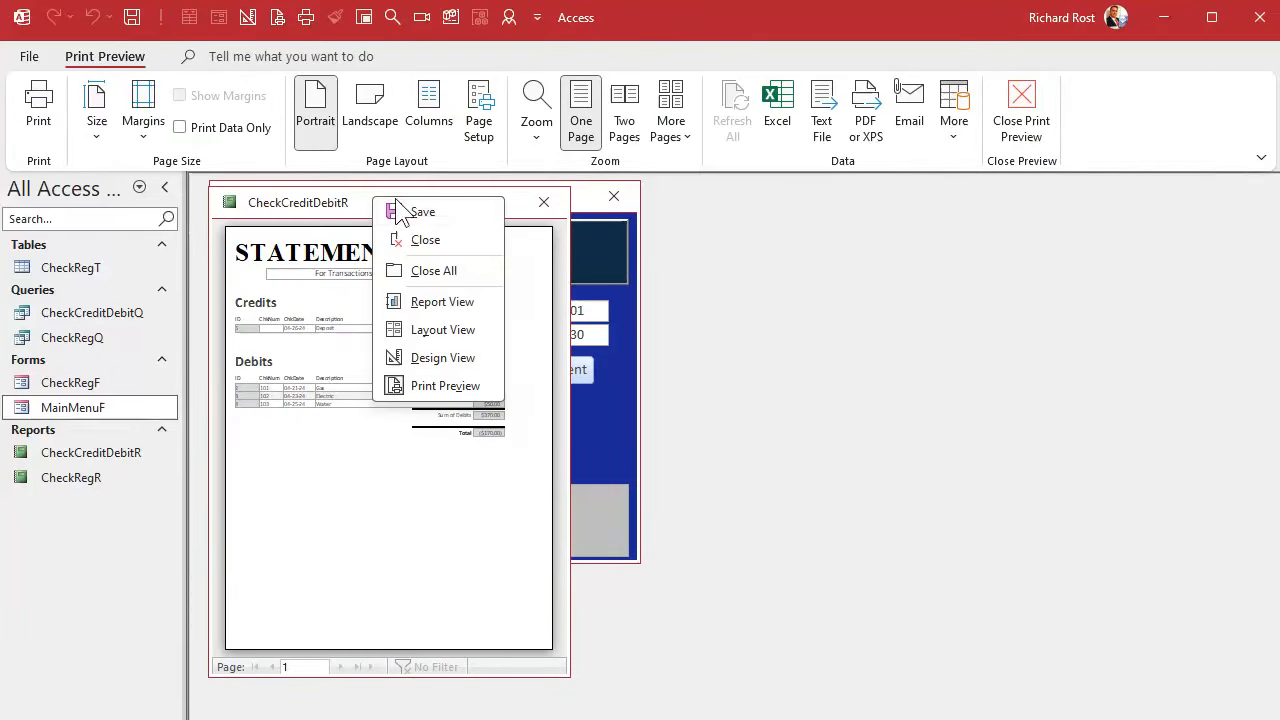
pyautogui.click(424, 357)
pyautogui.click(445, 354)
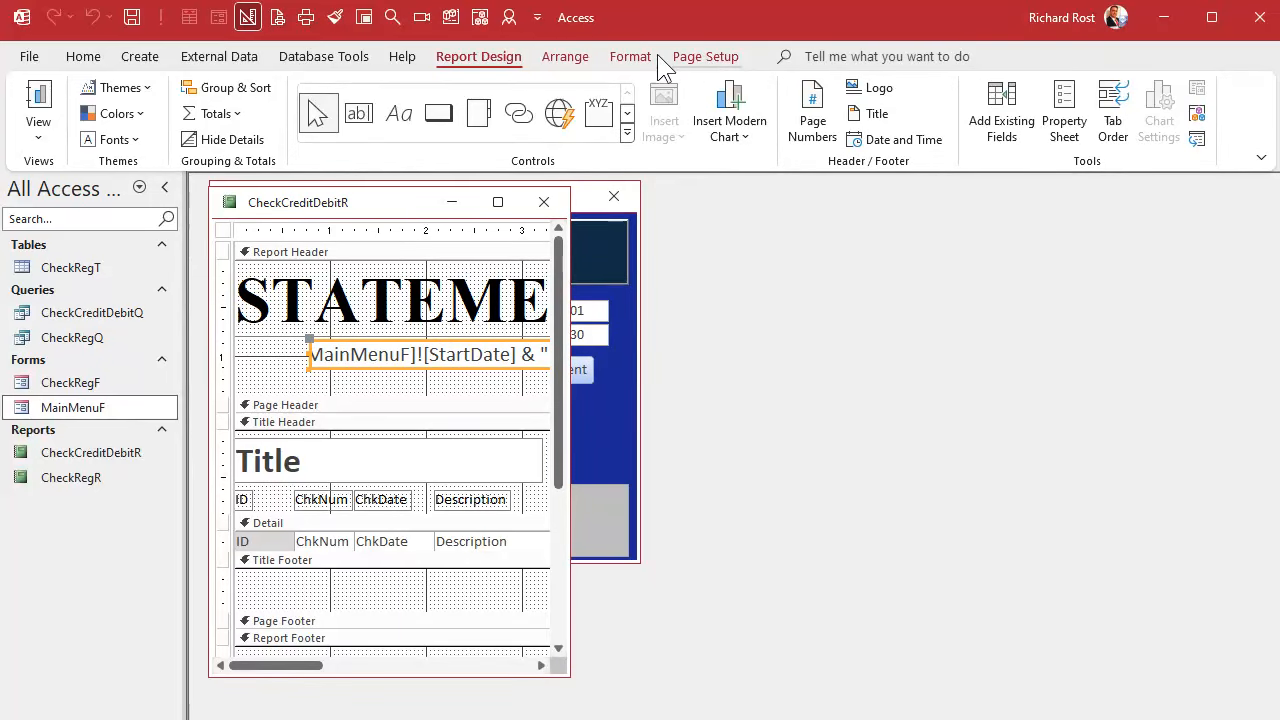
pyautogui.click(627, 58)
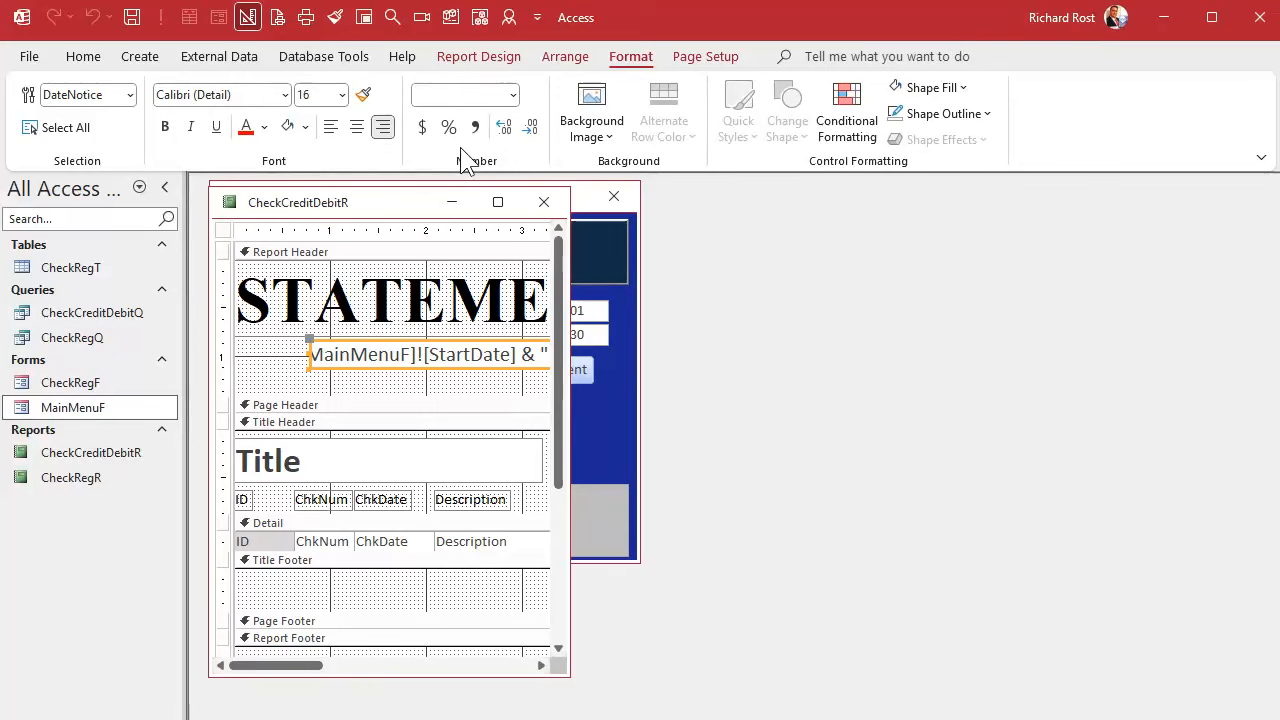
pyautogui.click(955, 114)
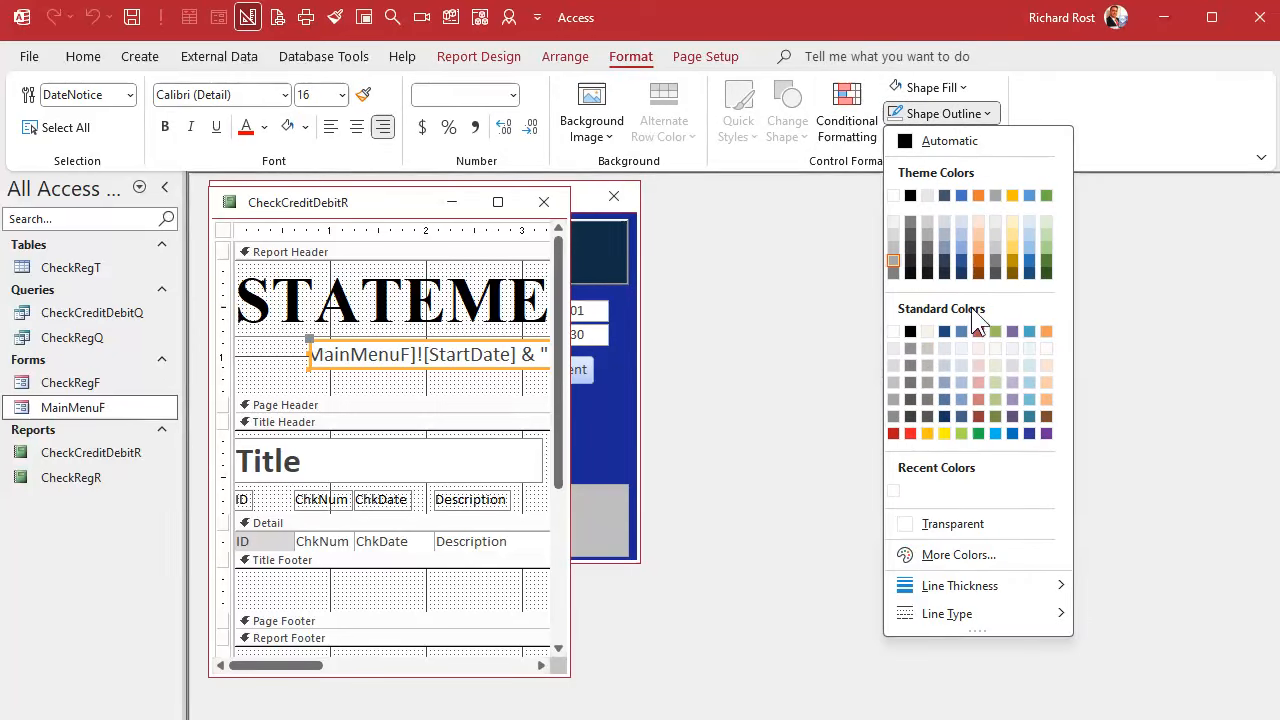
pyautogui.click(934, 517)
pyautogui.click(491, 386)
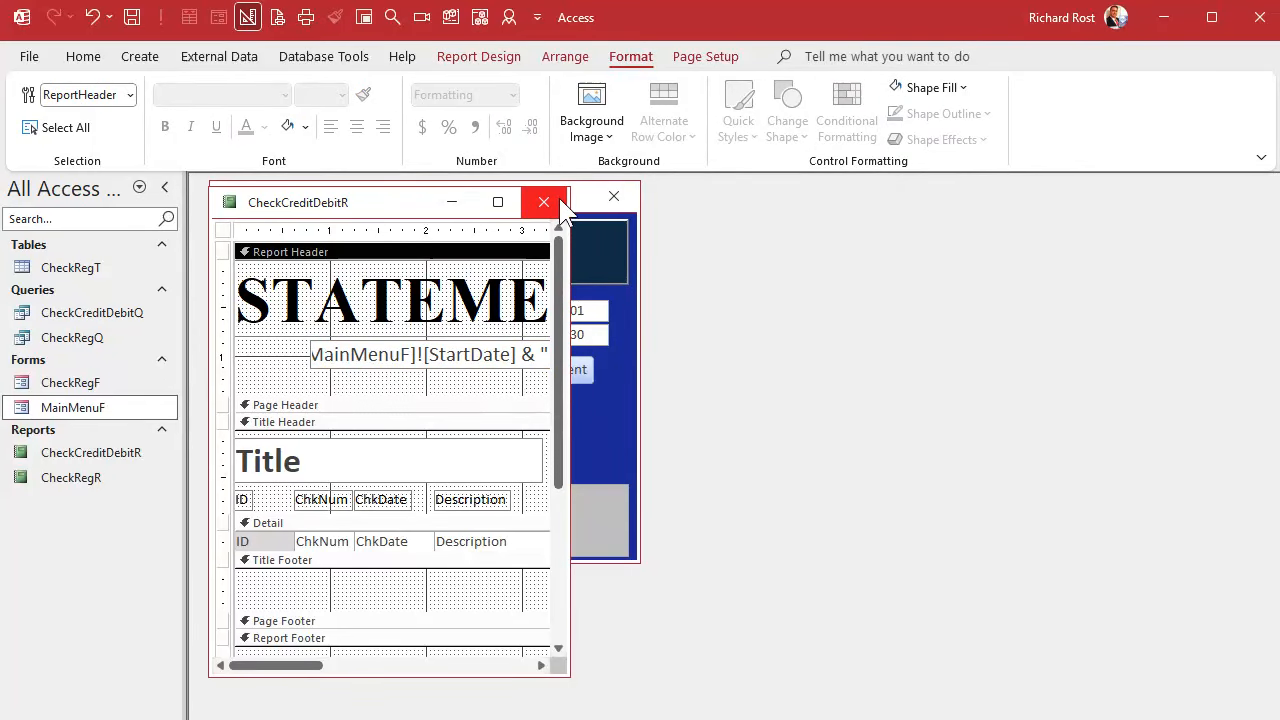
pyautogui.click(546, 201)
# Preview the account statement from the Main Menu in a wider window and examine its header and transactions up close
pyautogui.click(531, 370)
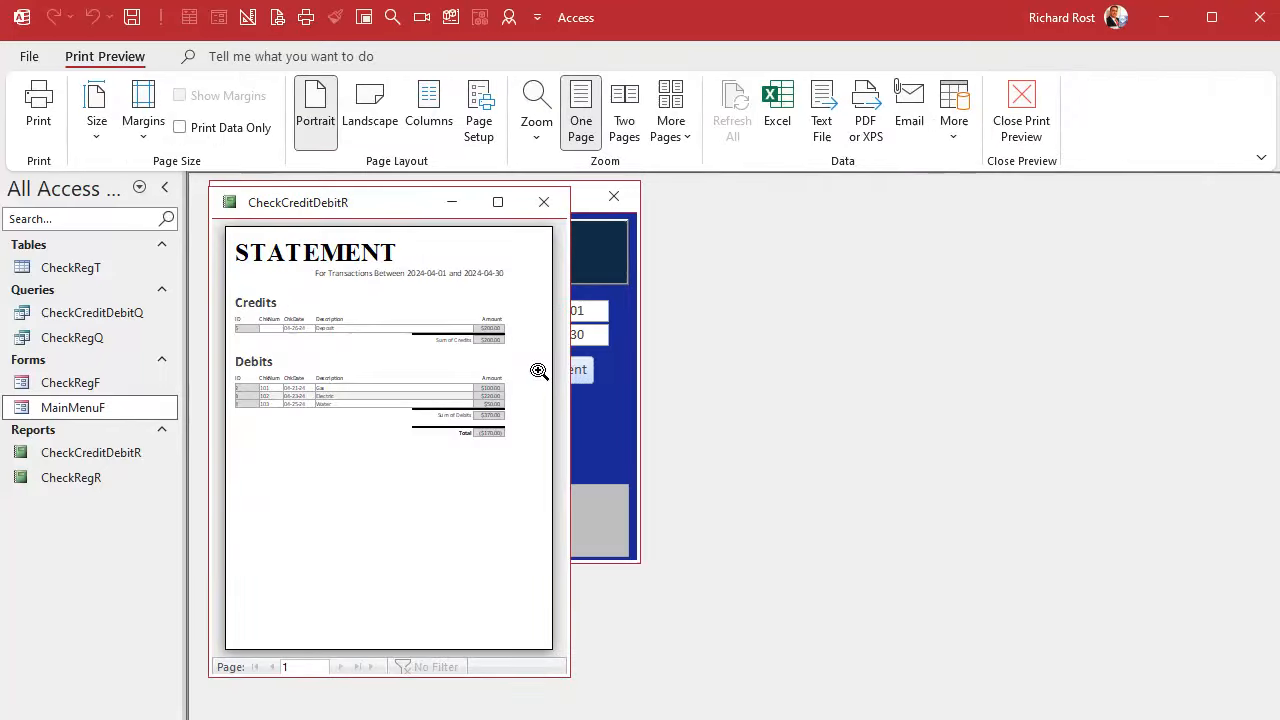
pyautogui.moveTo(558, 350); pyautogui.dragTo(1155, 334)
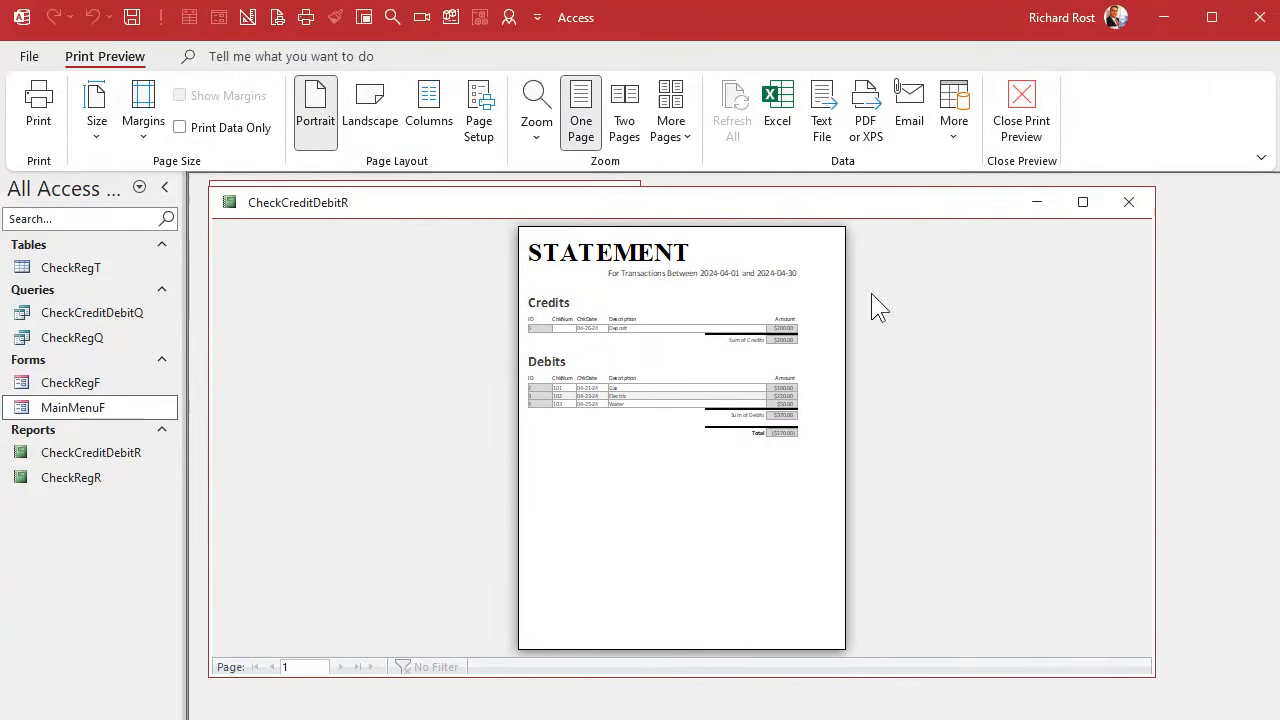
pyautogui.click(695, 252)
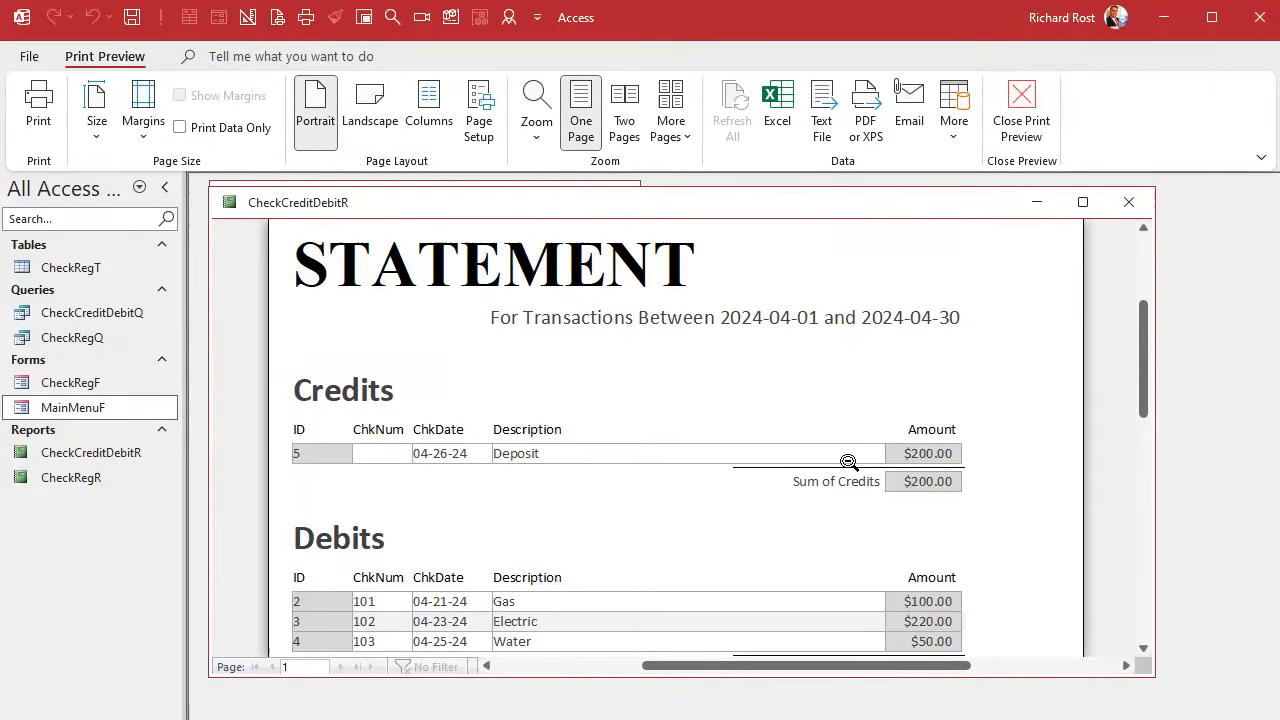
pyautogui.click(705, 296)
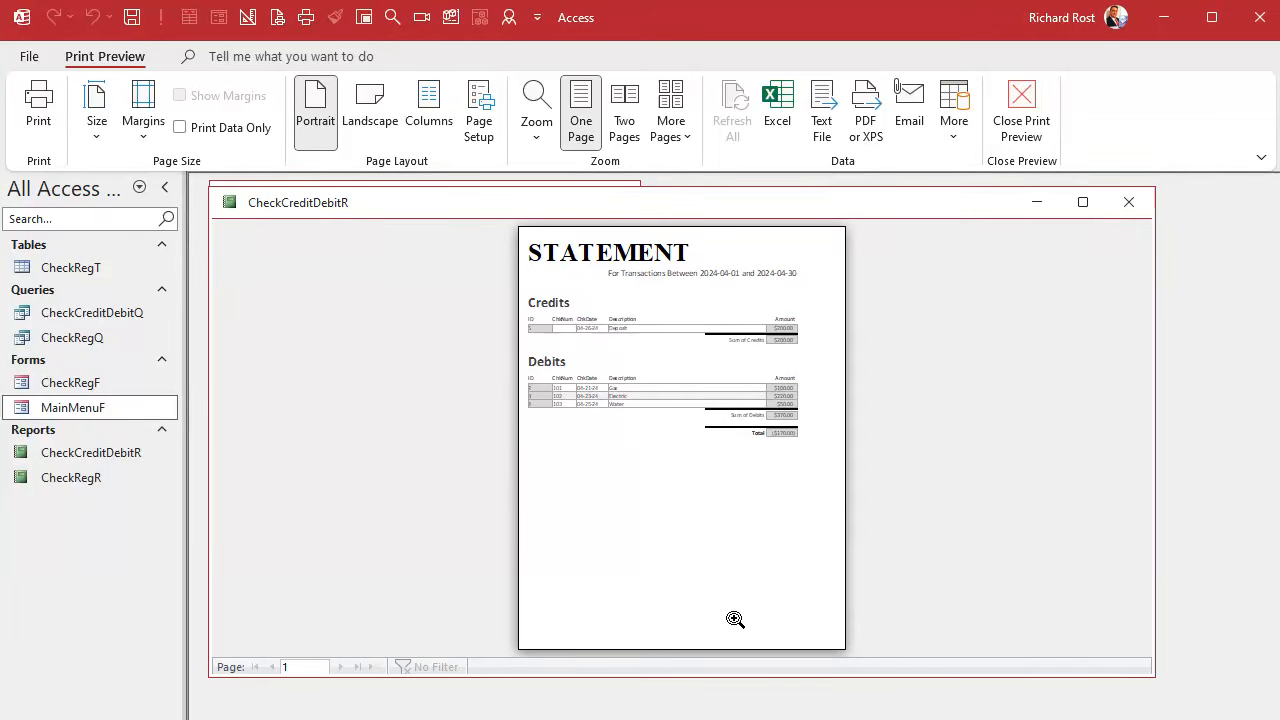
pyautogui.click(702, 244)
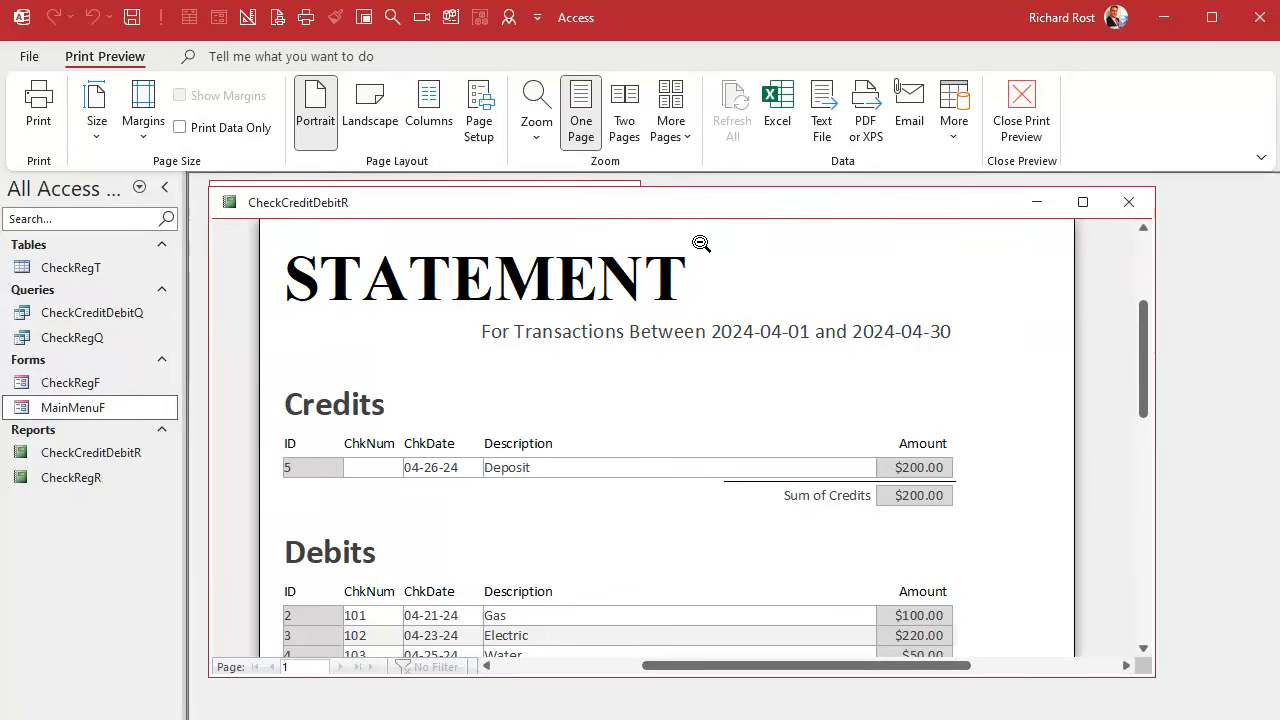
pyautogui.click(701, 243)
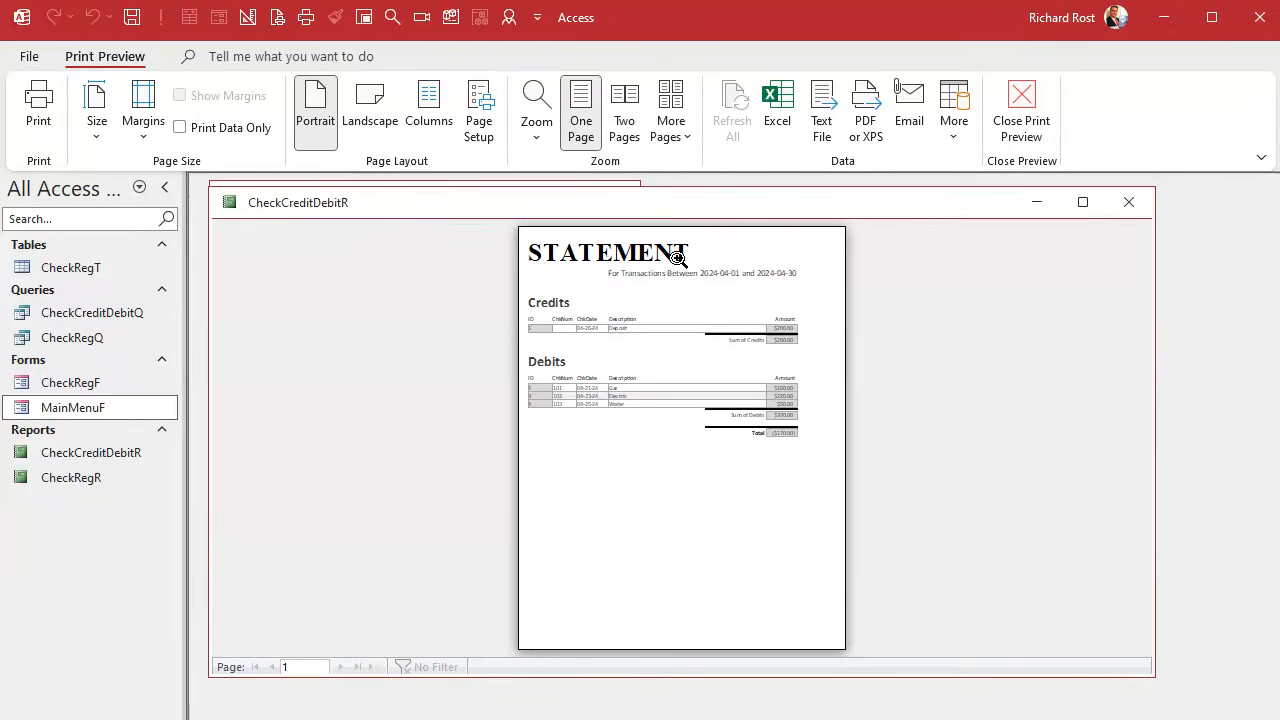